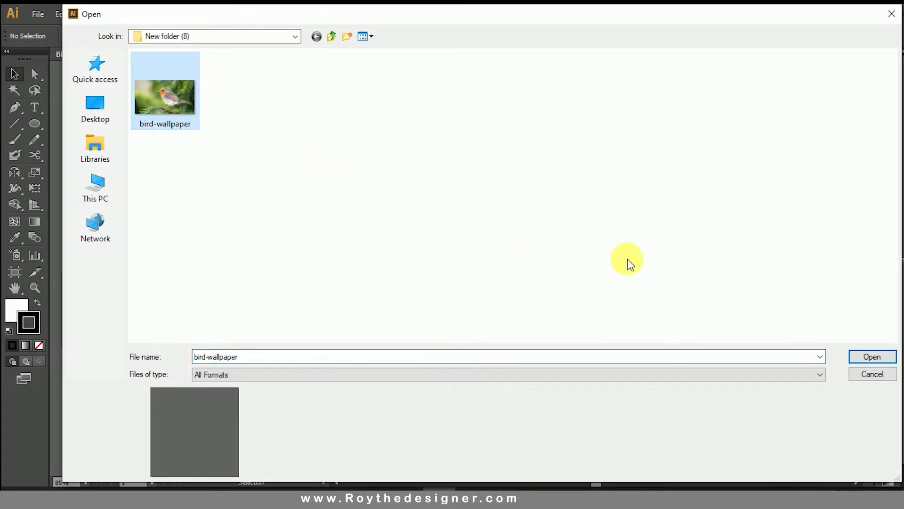
# - Open the bird-wallpaper image, cut the picture out of it and close that file without saving
pyautogui.click(871, 356)
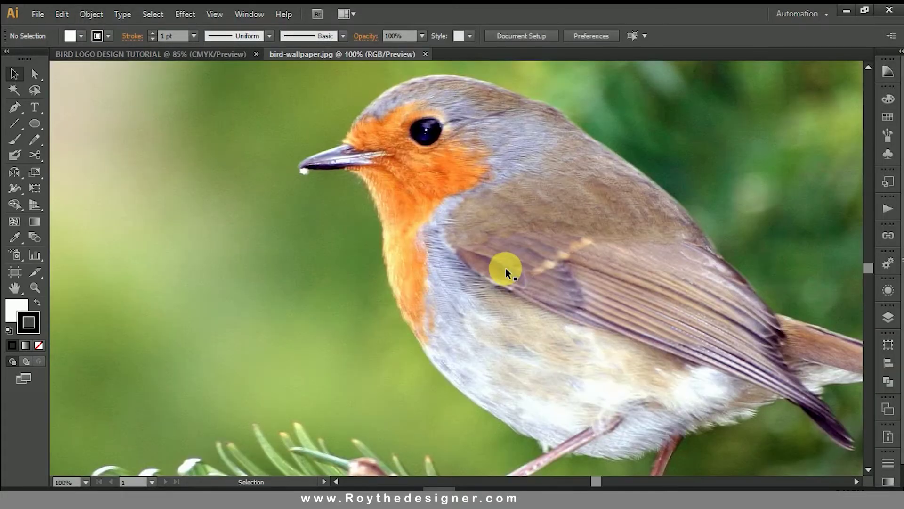
pyautogui.click(511, 273)
pyautogui.click(59, 15)
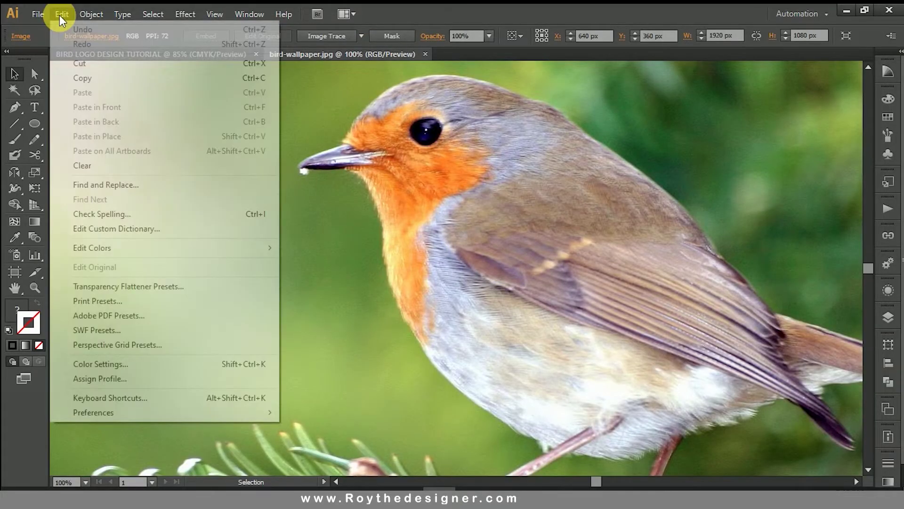
pyautogui.click(84, 64)
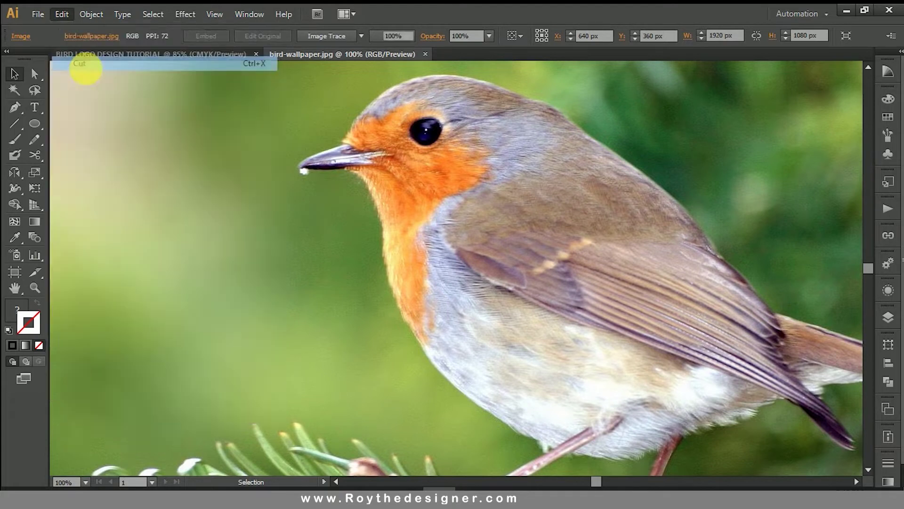
pyautogui.click(429, 54)
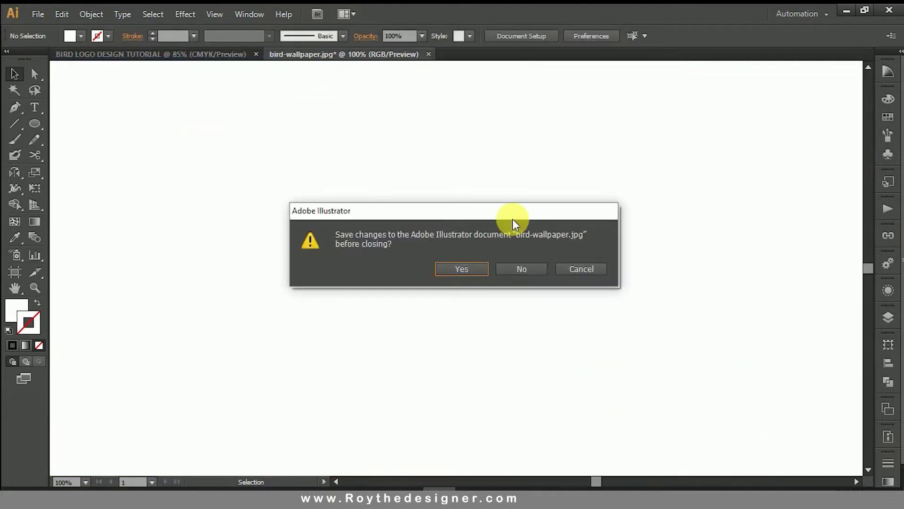
pyautogui.click(520, 272)
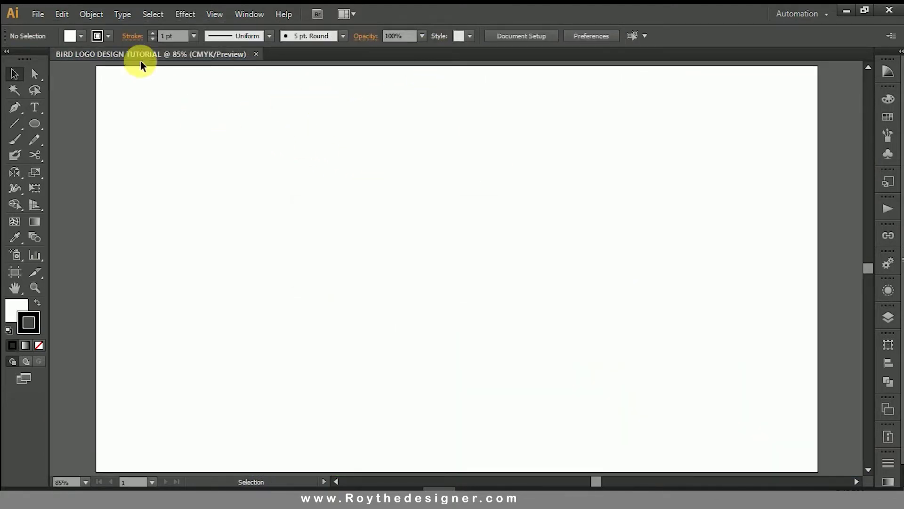
# - Paste the bird picture in front in the logo document and move it to about X 482 px, Y 329 px
pyautogui.click(90, 14)
pyautogui.moveTo(62, 14)
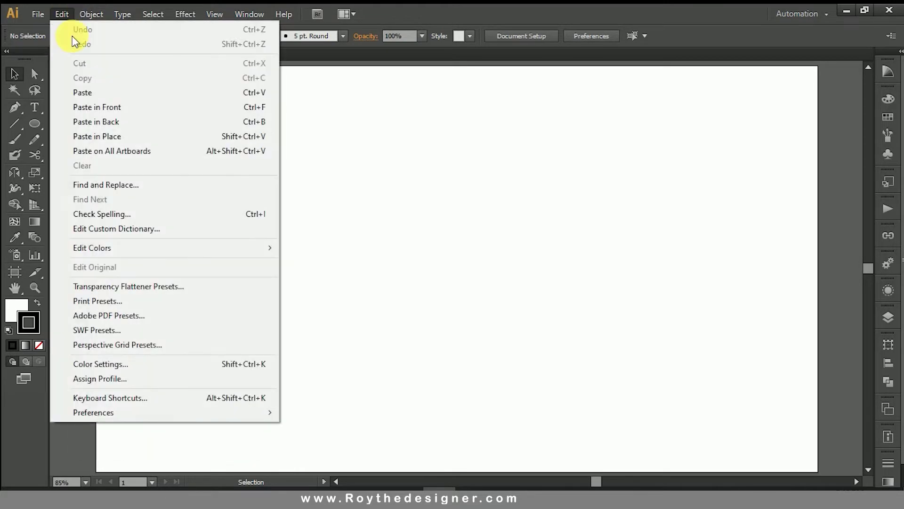
pyautogui.click(91, 106)
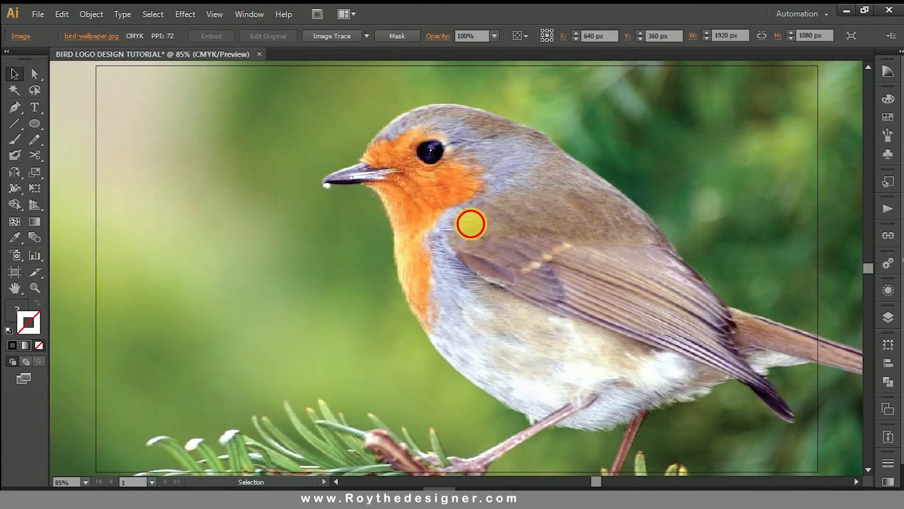
pyautogui.moveTo(471, 224)
pyautogui.mouseDown()
pyautogui.moveTo(432, 218)
pyautogui.moveTo(465, 231)
pyautogui.mouseUp()
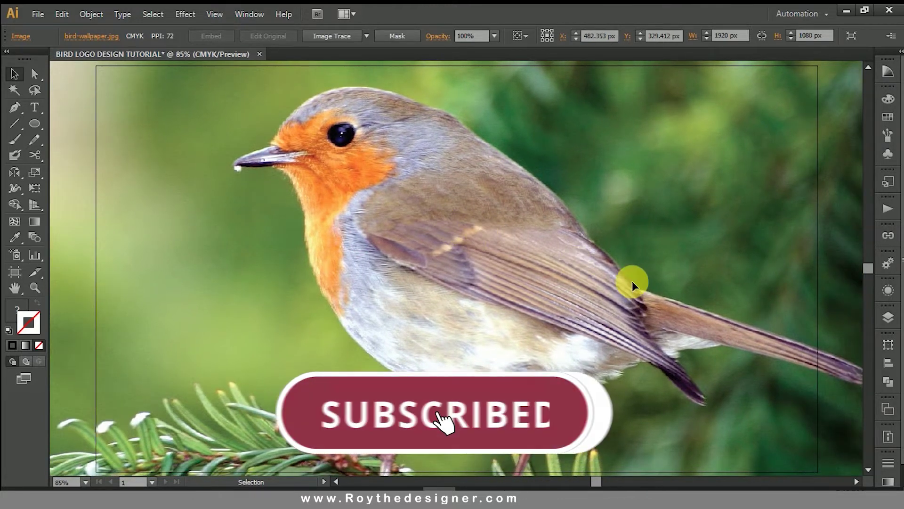
# - Set Layer 1 to locked with images dimmed to 50%, and add a new layer above it
pyautogui.click(889, 320)
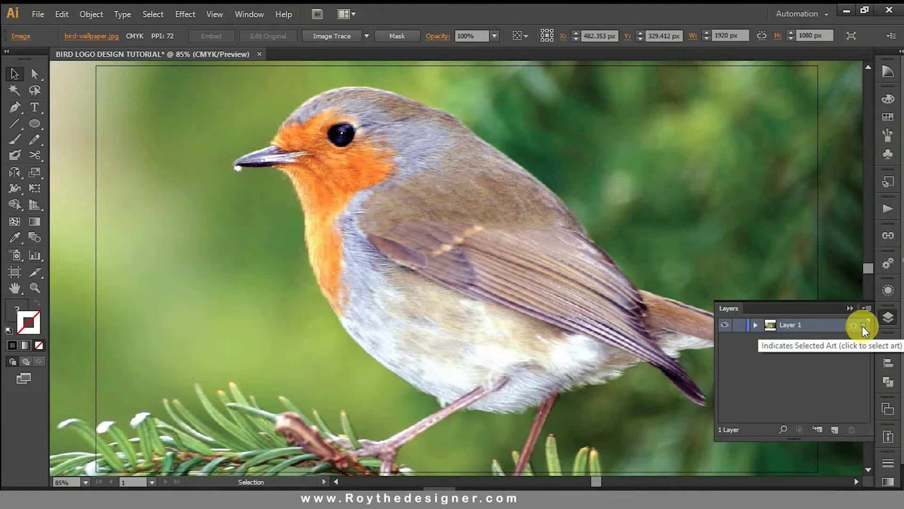
pyautogui.click(863, 325)
pyautogui.doubleClick(829, 326)
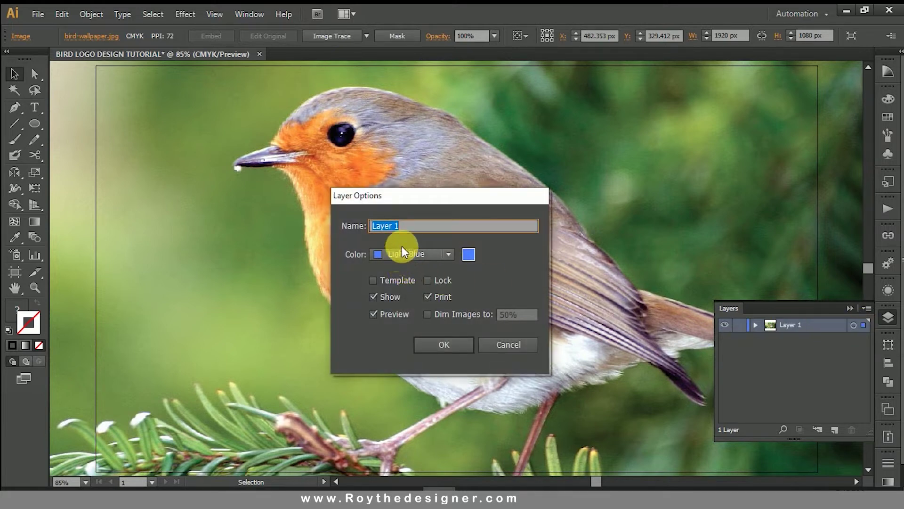
pyautogui.click(430, 281)
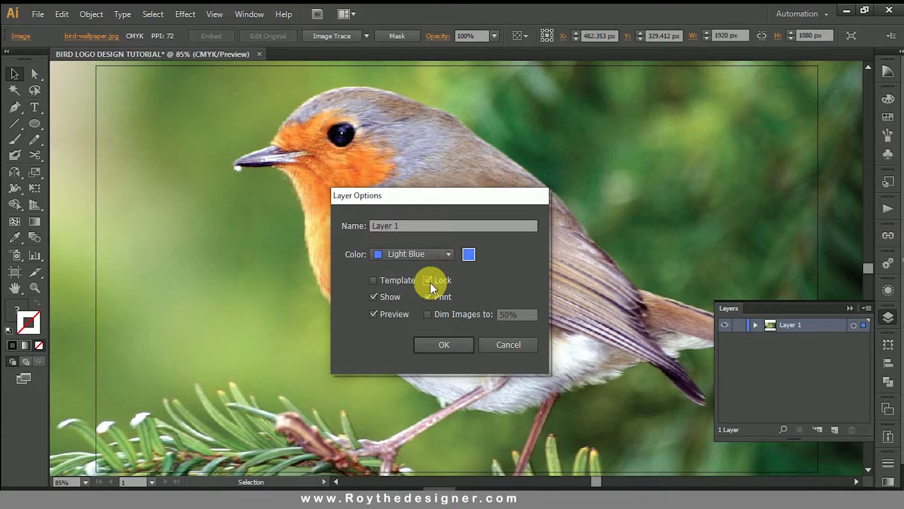
pyautogui.click(427, 315)
pyautogui.click(453, 345)
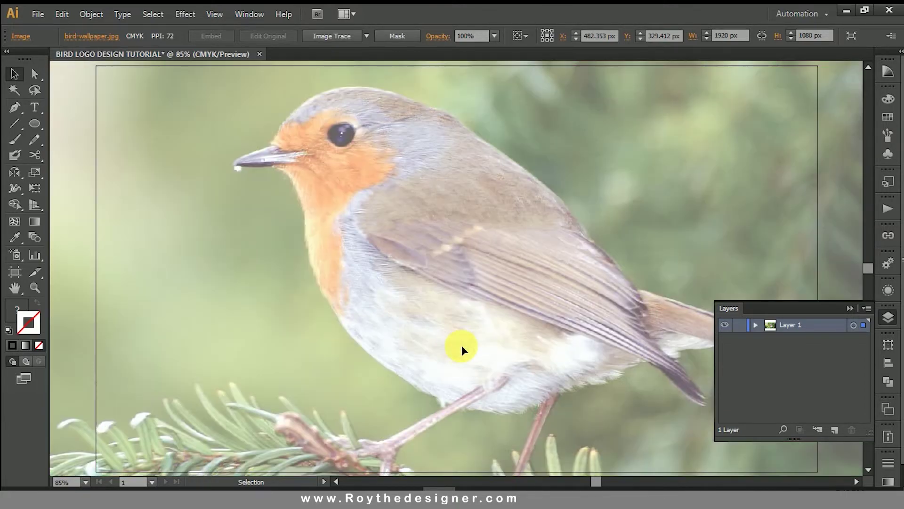
pyautogui.click(835, 429)
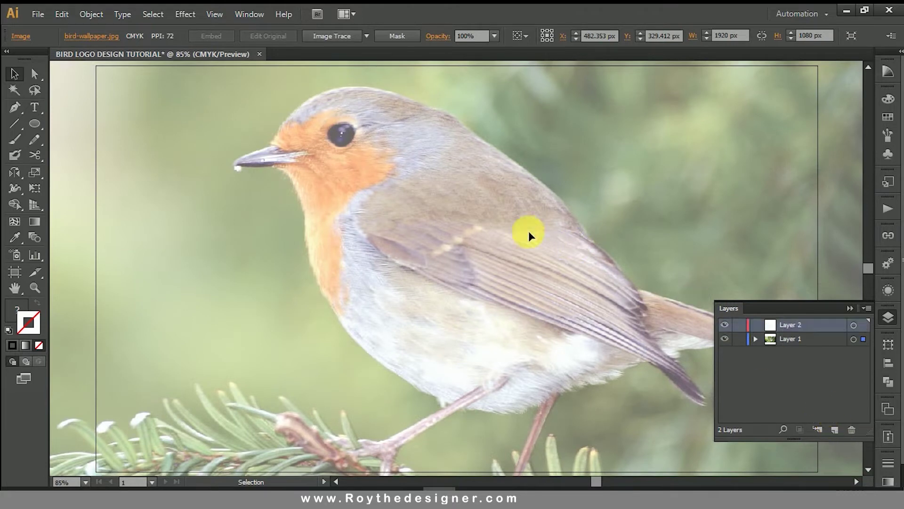
pyautogui.click(888, 318)
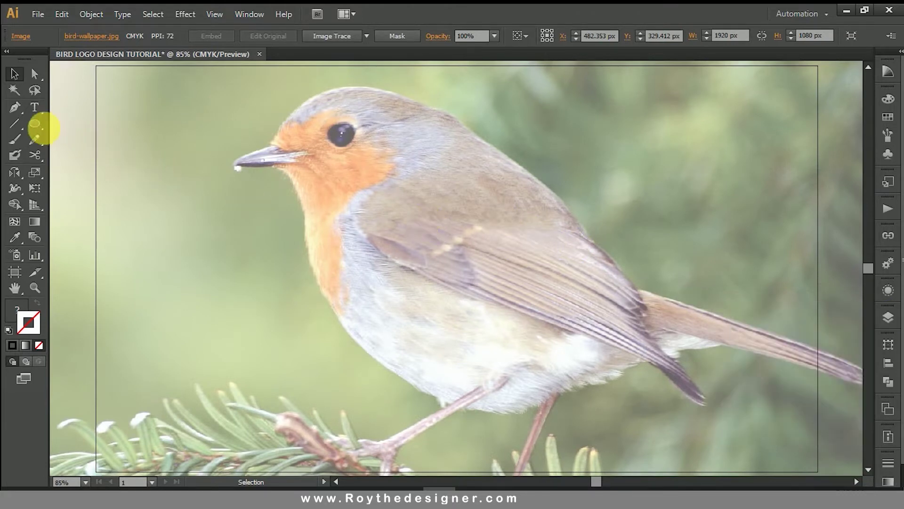
# - Draw a circle about 226 px across over the bird's head, with no fill and a black 1 pt stroke
pyautogui.click(34, 123)
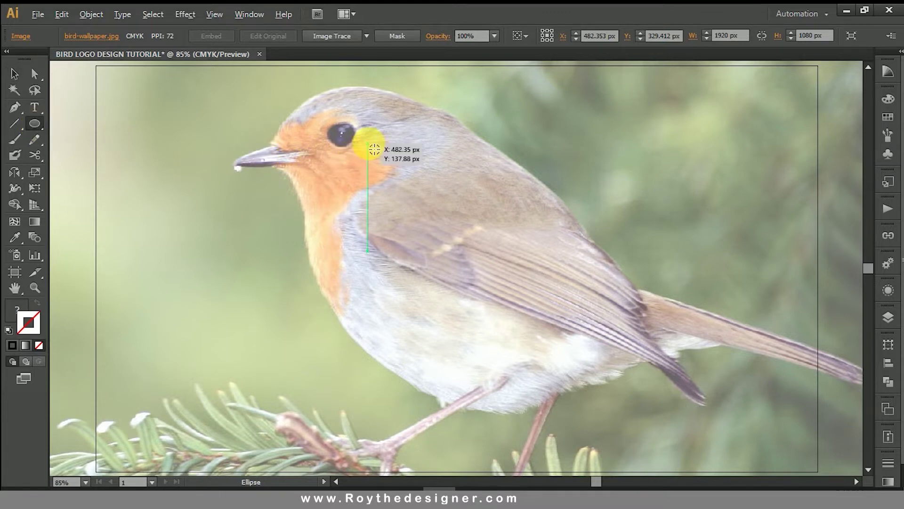
pyautogui.moveTo(375, 149); pyautogui.dragTo(434, 171)
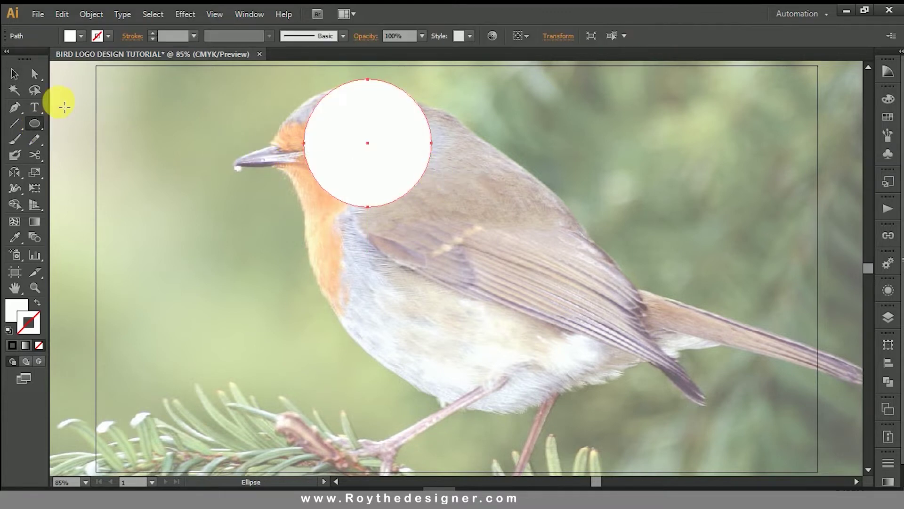
pyautogui.click(37, 302)
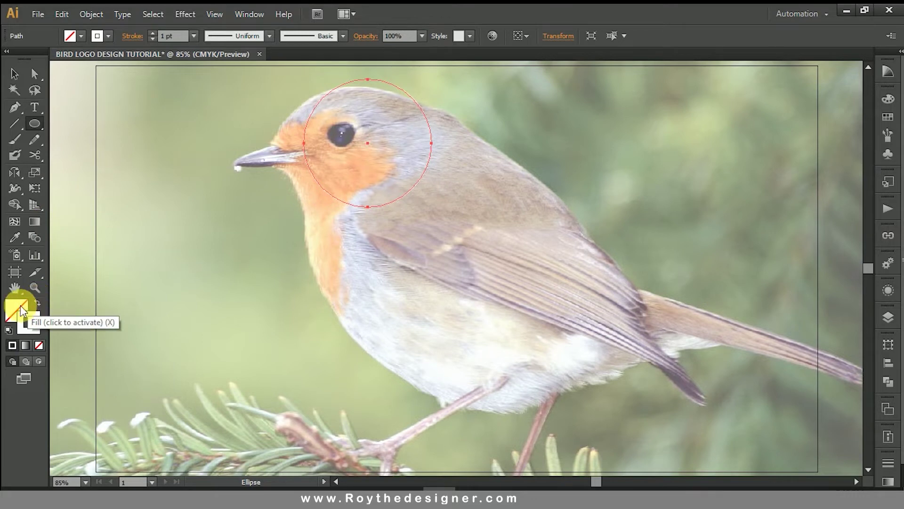
pyautogui.click(21, 308)
pyautogui.click(31, 322)
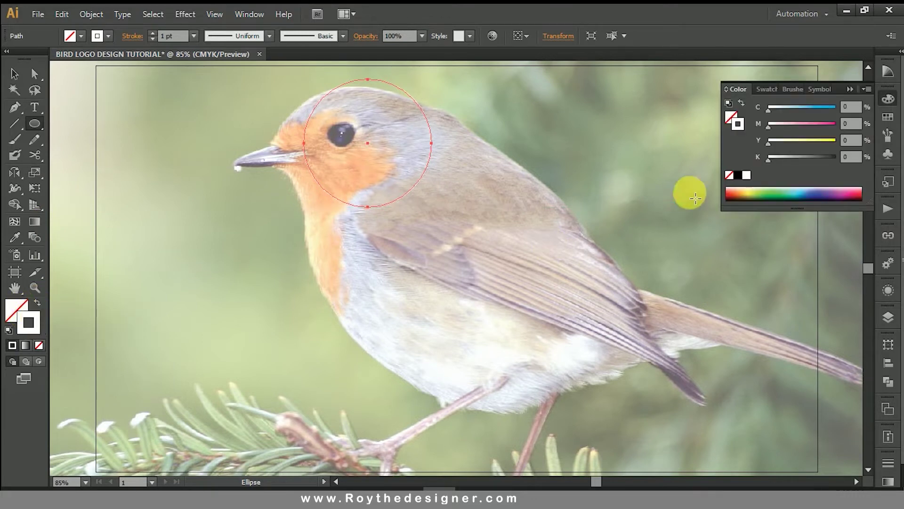
pyautogui.click(740, 176)
pyautogui.click(14, 73)
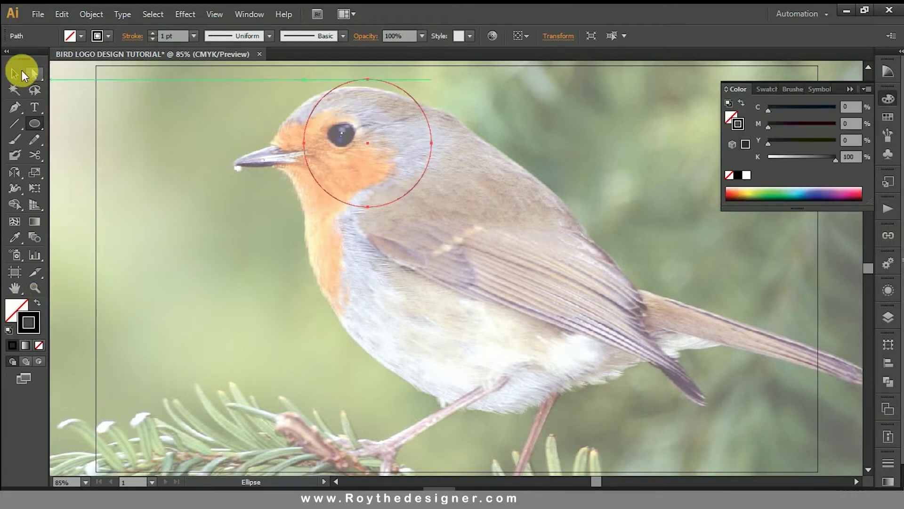
pyautogui.click(465, 139)
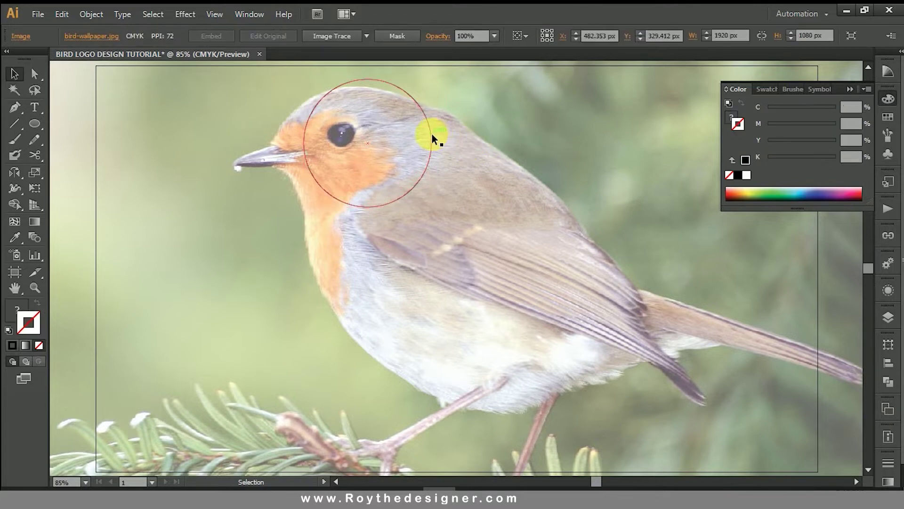
pyautogui.click(477, 141)
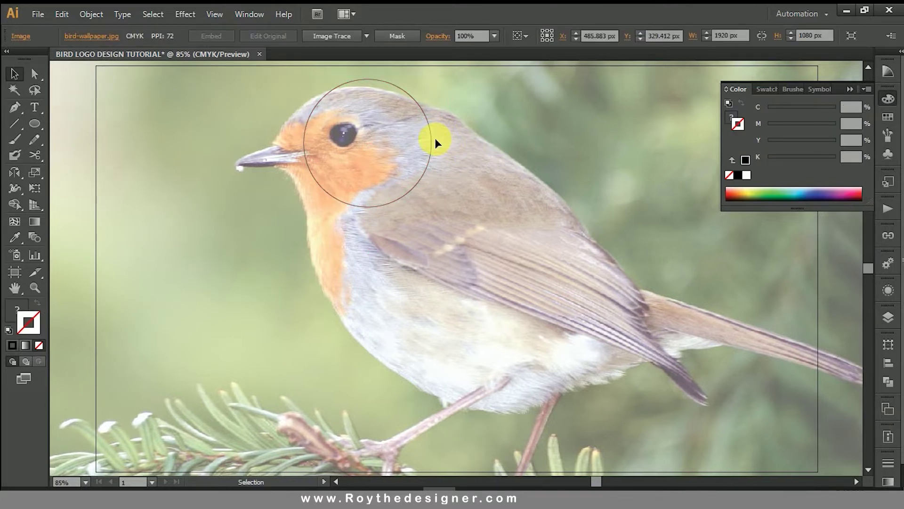
pyautogui.hotkey('ctrl', 'z')
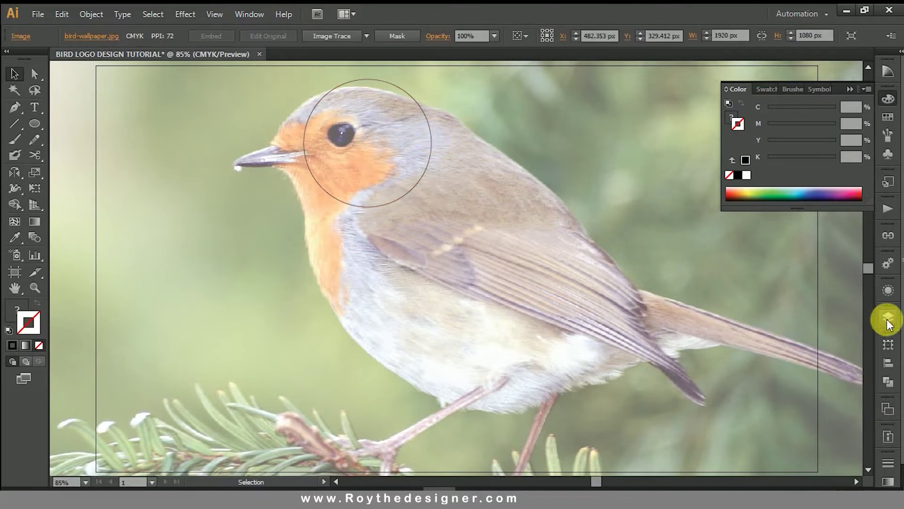
# - Lock Layer 1, which holds the bird picture
pyautogui.click(888, 323)
pyautogui.click(739, 339)
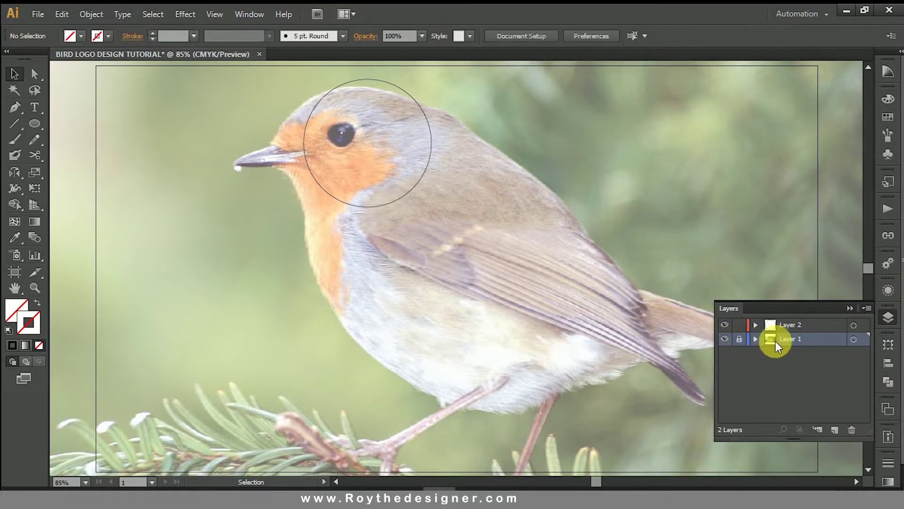
pyautogui.click(888, 317)
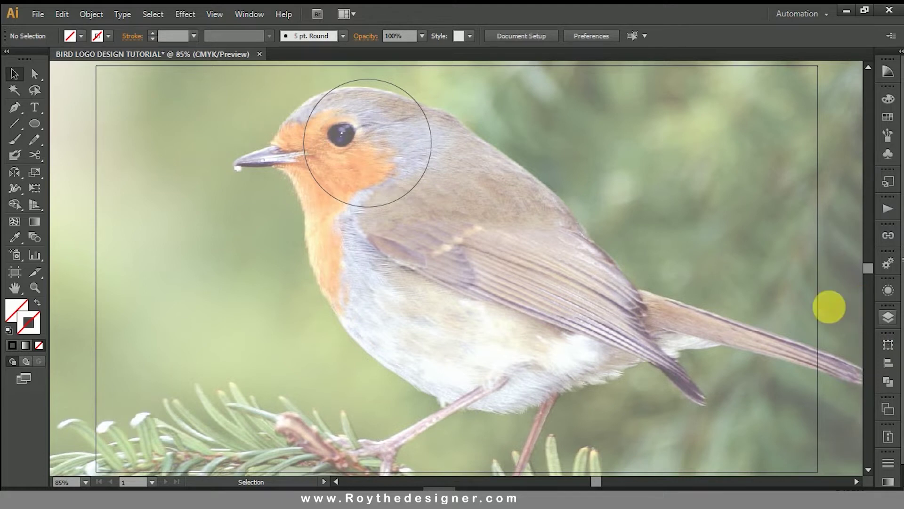
# - Move the circle slightly left so it fits the bird's head
pyautogui.click(420, 161)
pyautogui.moveTo(423, 174)
pyautogui.mouseDown()
pyautogui.moveTo(403, 182)
pyautogui.moveTo(417, 173)
pyautogui.mouseUp()
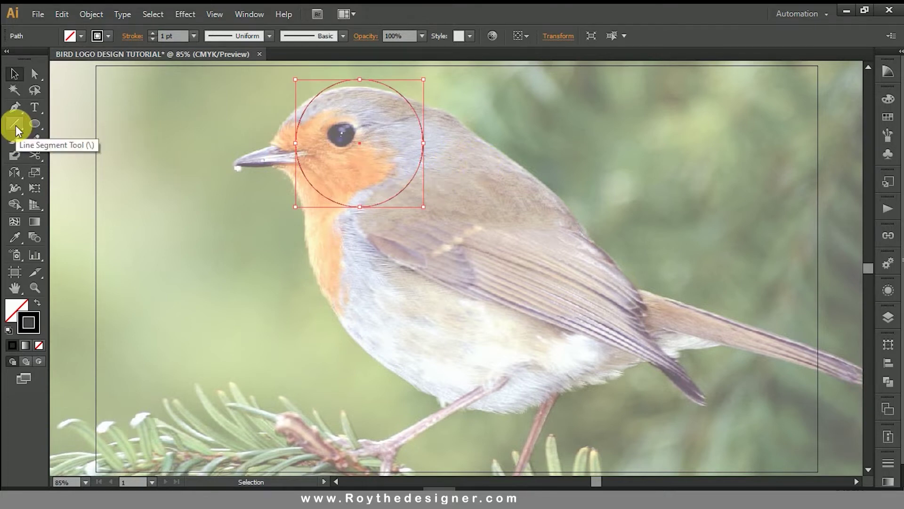
pyautogui.moveTo(16, 126); pyautogui.dragTo(17, 127)
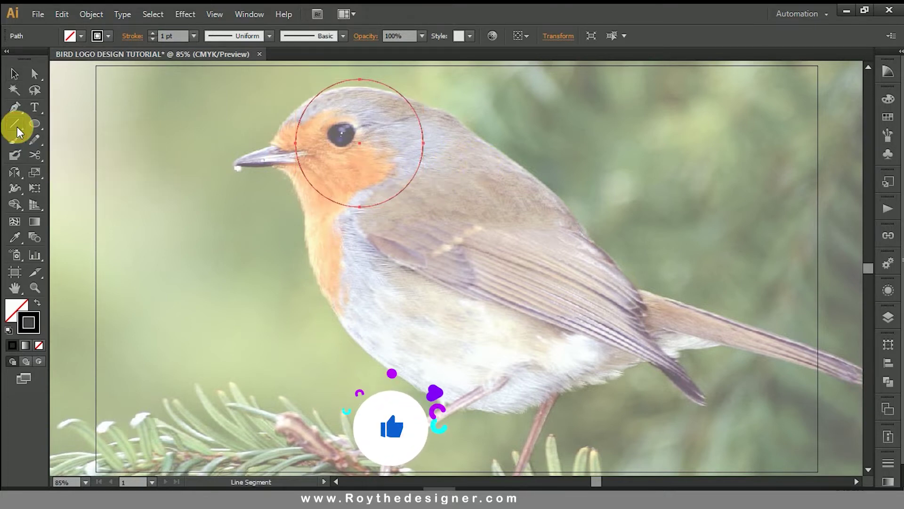
# - Split the circle with Scissors at its left anchor point and on its upper-right edge
pyautogui.click(35, 155)
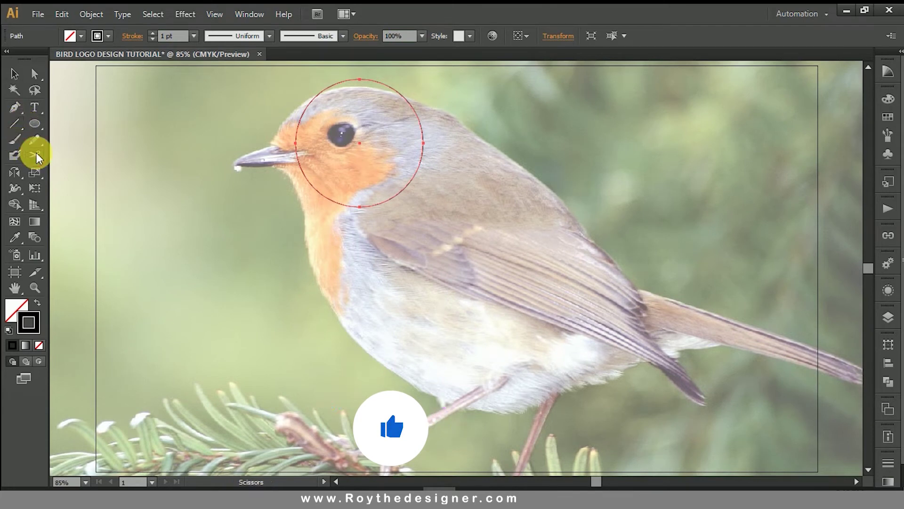
pyautogui.click(301, 139)
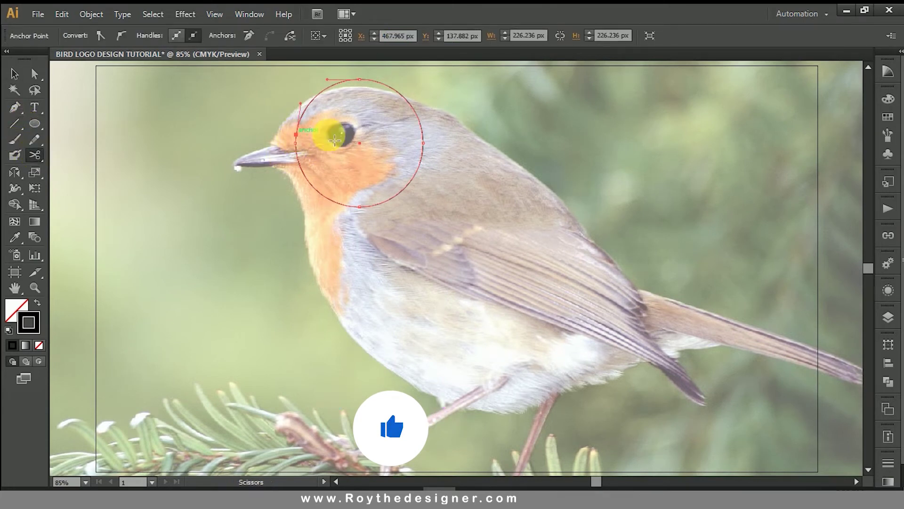
pyautogui.click(424, 123)
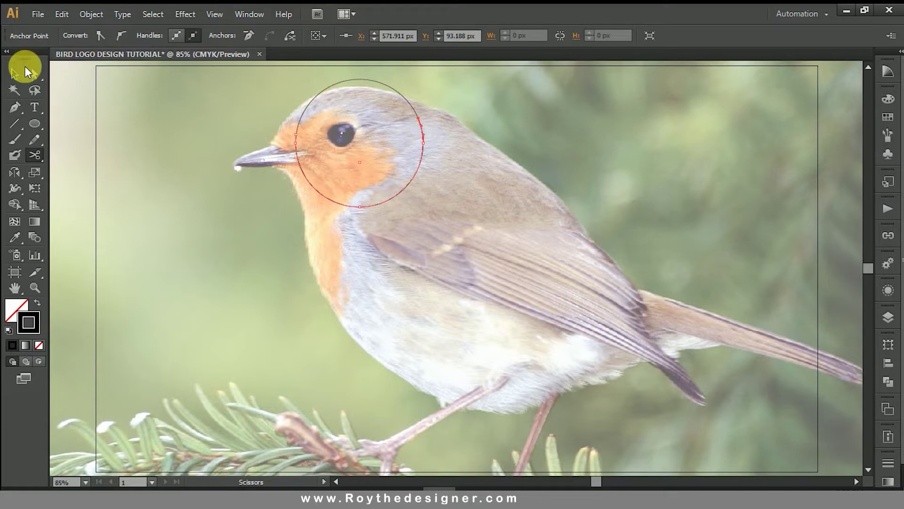
# - Delete the lower part of the split circle and move the remaining arc onto the crown of the bird's head
pyautogui.click(14, 74)
pyautogui.click(475, 230)
pyautogui.click(362, 171)
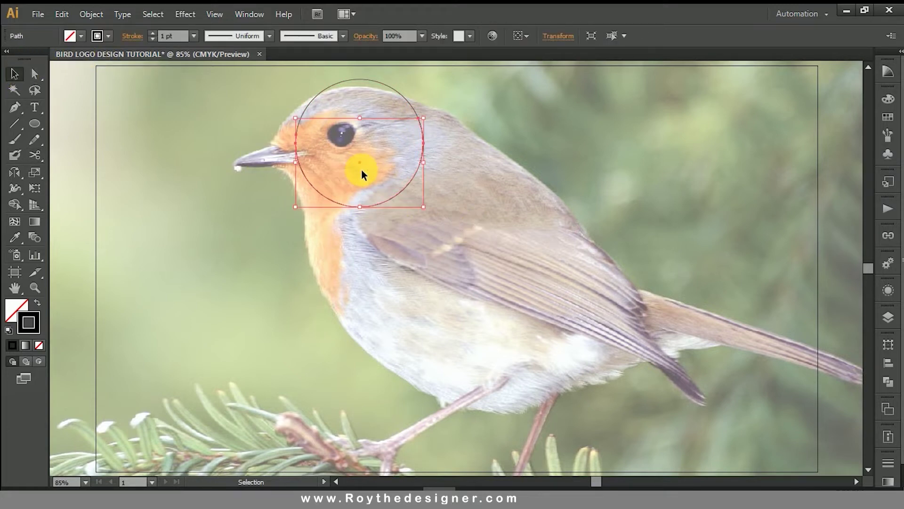
pyautogui.press('Delete')
pyautogui.moveTo(418, 111); pyautogui.dragTo(406, 116)
pyautogui.click(490, 119)
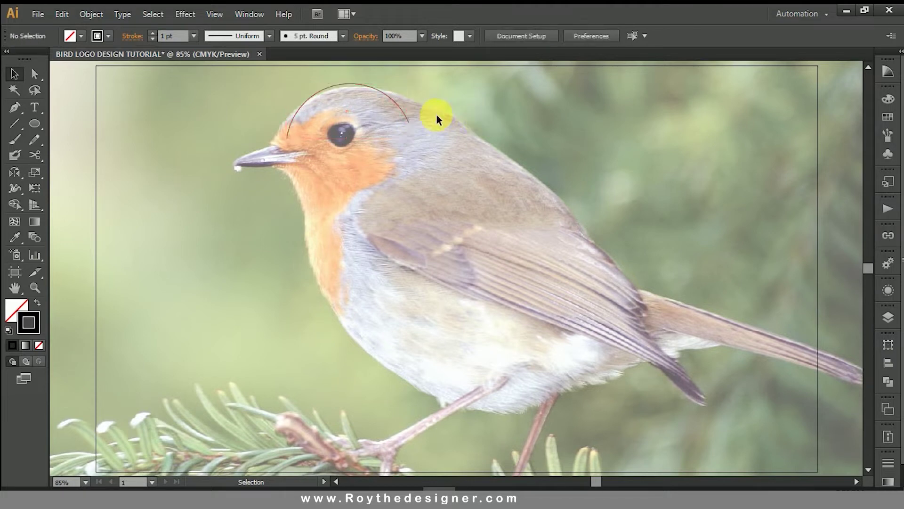
# - Continue the head arc with the Pen around the beak and down the throat in a curve to the lower breast
pyautogui.click(18, 109)
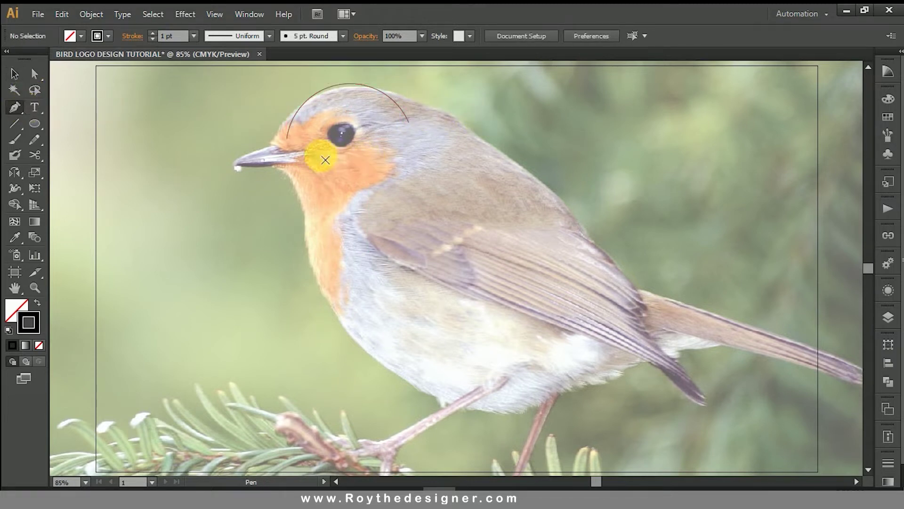
pyautogui.click(287, 140)
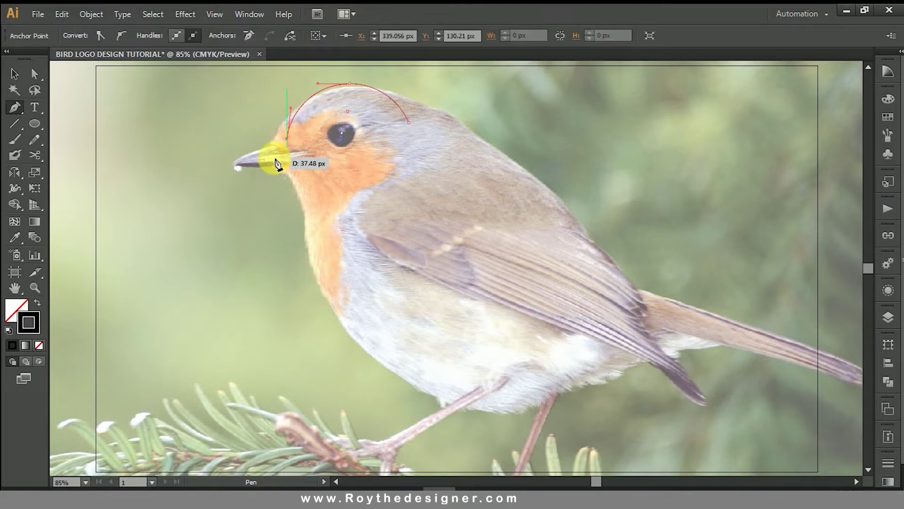
pyautogui.click(234, 167)
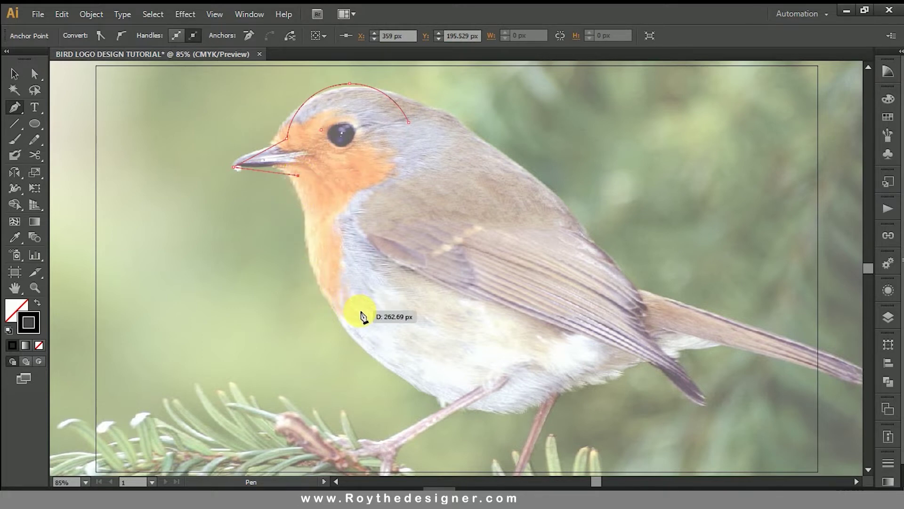
pyautogui.moveTo(360, 305); pyautogui.dragTo(422, 334)
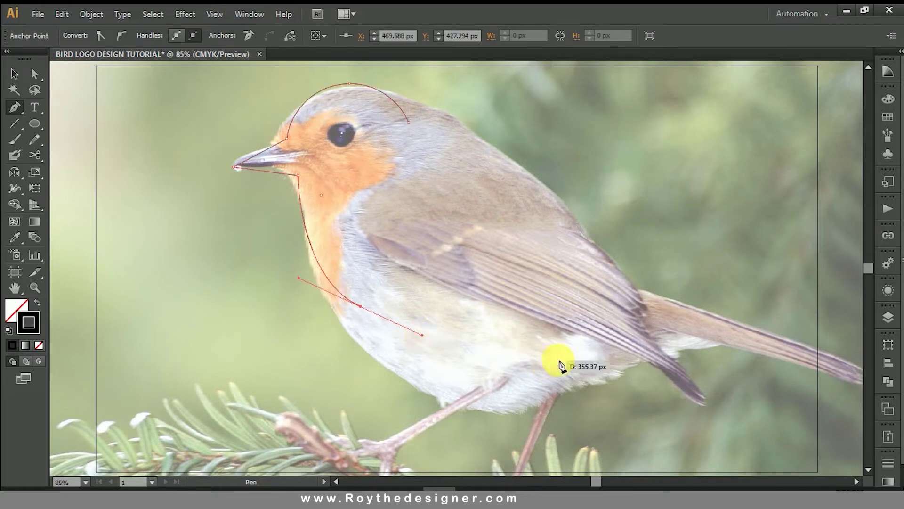
# - Extend the path with a belly curve to the tail base, up over the back and into a curled wing end, and deselect it
pyautogui.moveTo(589, 370); pyautogui.dragTo(533, 219)
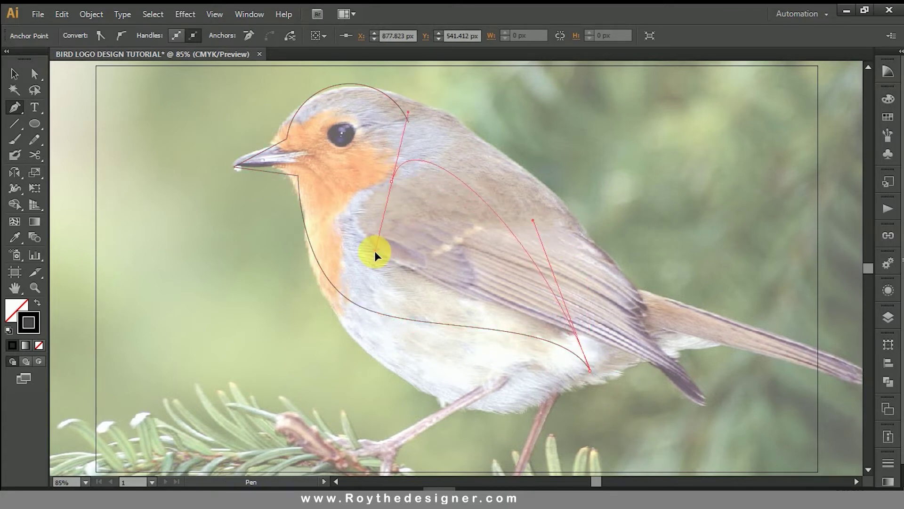
pyautogui.press('ctrl')
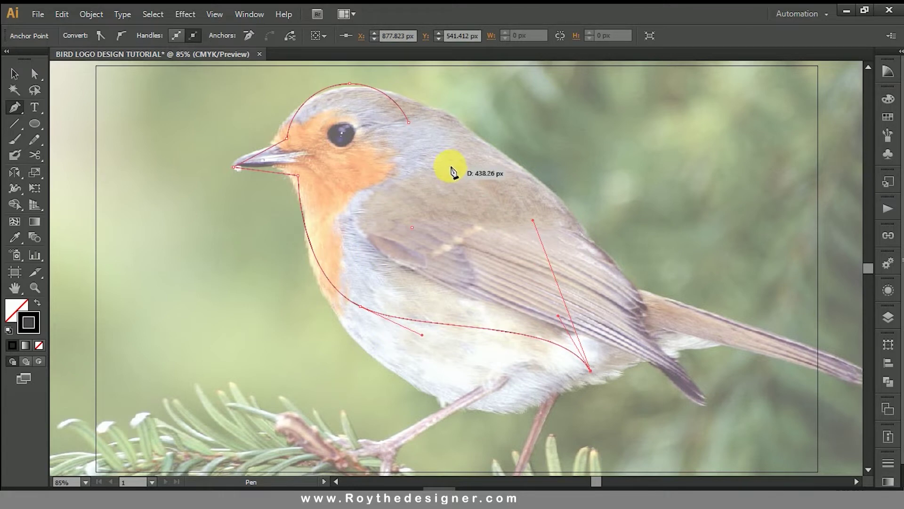
pyautogui.moveTo(445, 155); pyautogui.dragTo(400, 153)
pyautogui.moveTo(432, 230); pyautogui.dragTo(483, 258)
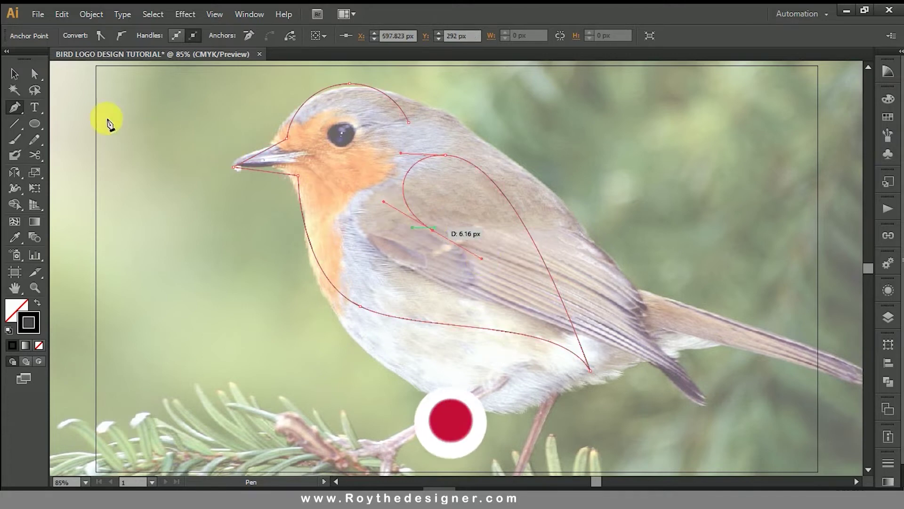
pyautogui.click(15, 73)
pyautogui.click(480, 149)
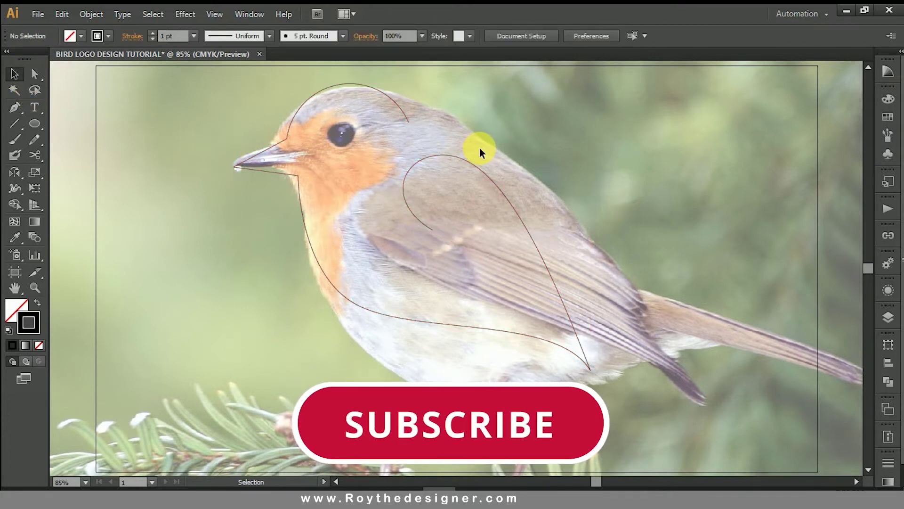
# - Draw a circle centred on the bird's eye, just around its edge
pyautogui.click(34, 123)
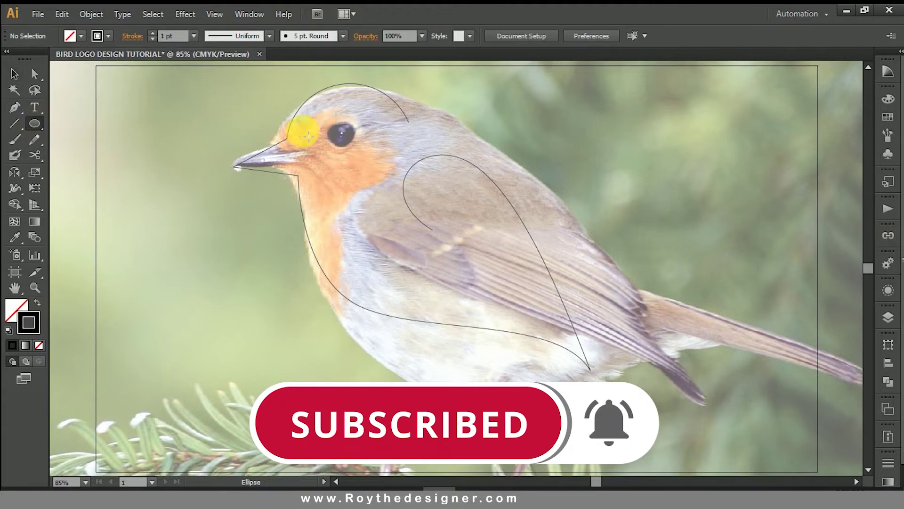
pyautogui.moveTo(340, 135); pyautogui.dragTo(358, 147)
pyautogui.click(15, 74)
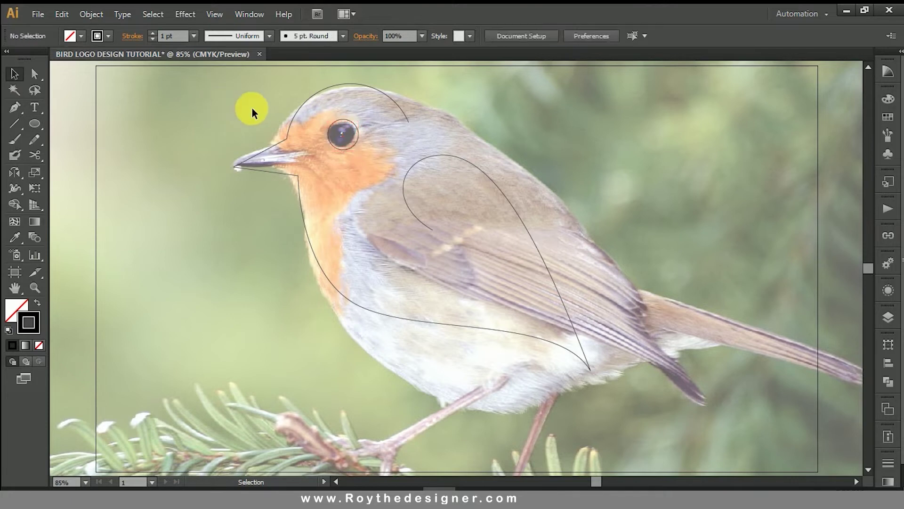
# - Select the bird outline and eye circle, apply the lens-shaped tapered width profile and set the stroke to 16 pt
pyautogui.moveTo(267, 89); pyautogui.dragTo(487, 234)
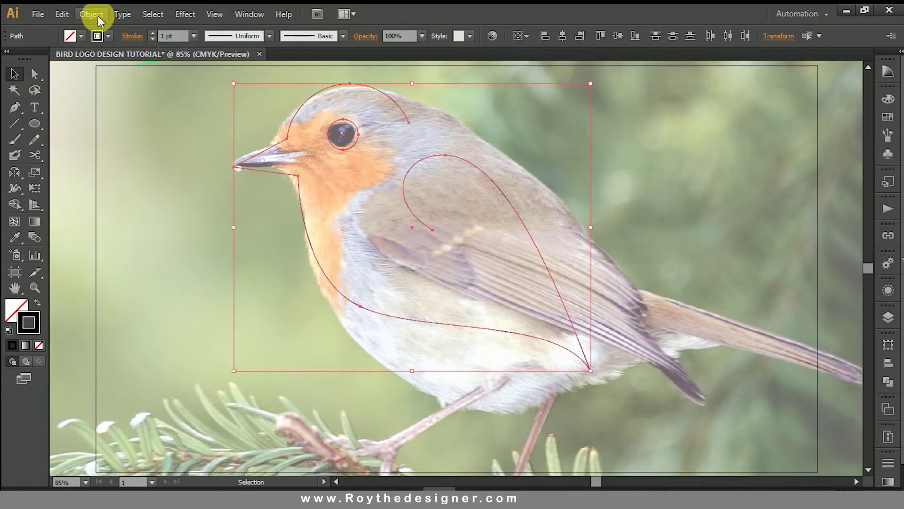
pyautogui.click(236, 36)
pyautogui.click(242, 75)
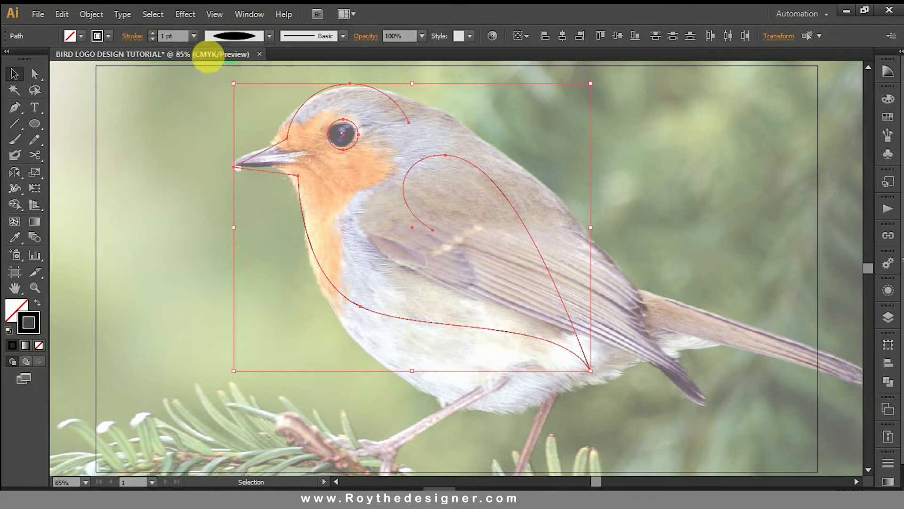
pyautogui.click(190, 37)
pyautogui.click(216, 260)
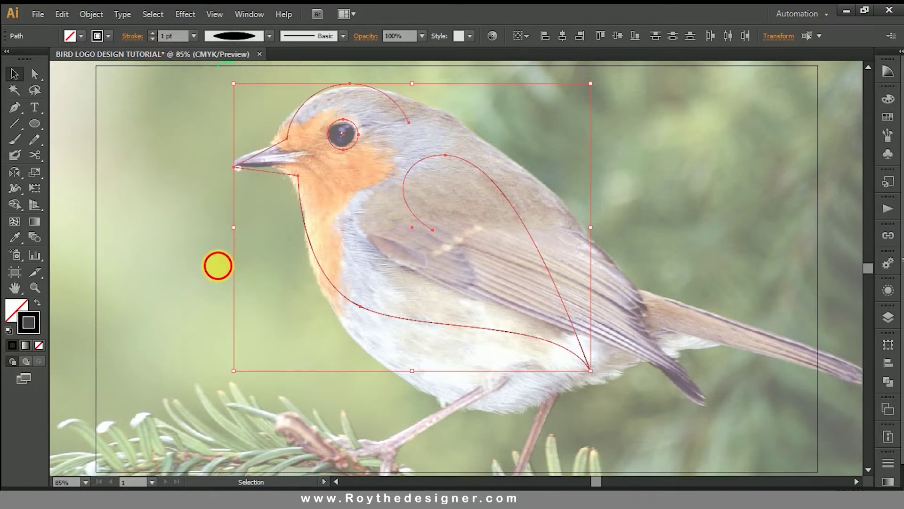
pyautogui.click(507, 142)
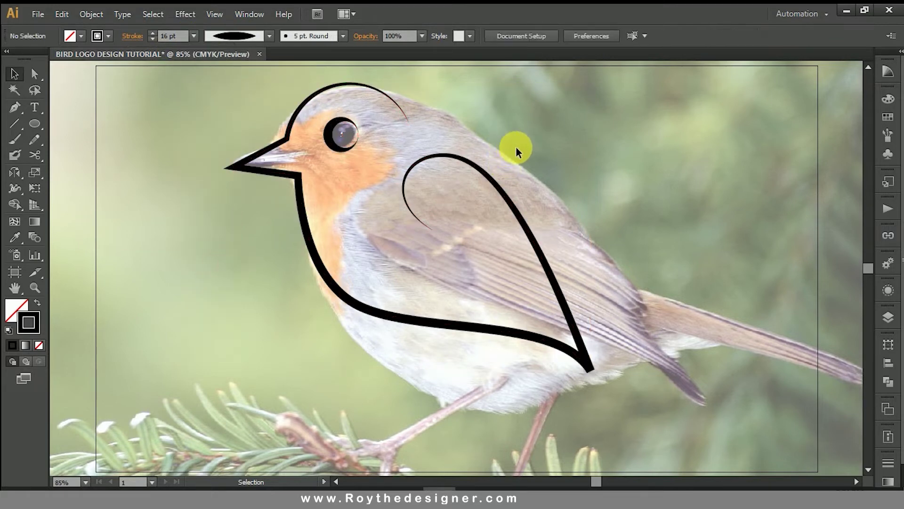
# - Select the bird outline and try to add an anchor point at its pointed tail tip
pyautogui.moveTo(516, 148); pyautogui.dragTo(460, 202)
pyautogui.click(521, 153)
pyautogui.moveTo(522, 153); pyautogui.dragTo(468, 207)
pyautogui.moveTo(600, 351); pyautogui.dragTo(568, 383)
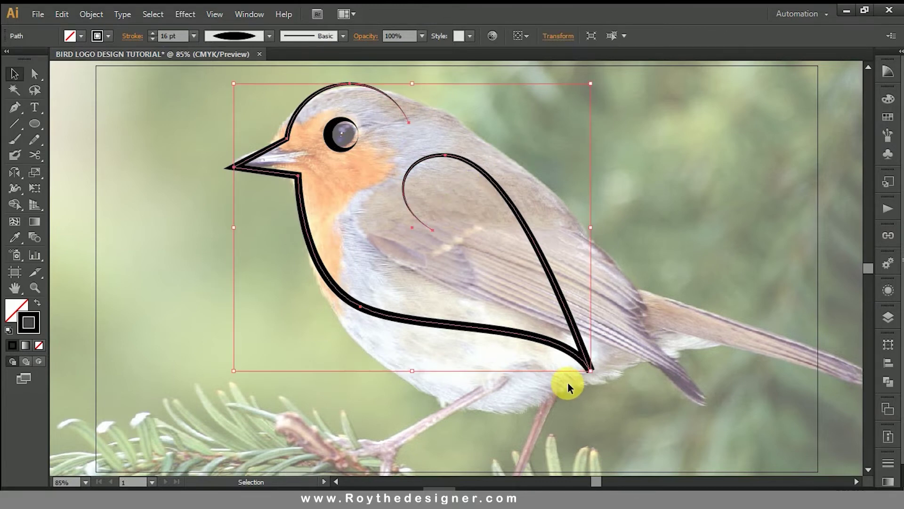
pyautogui.click(15, 108)
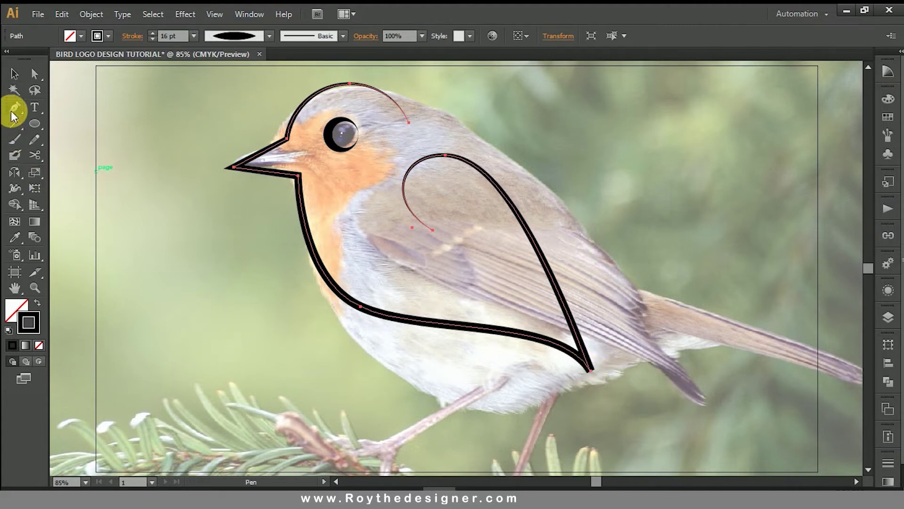
pyautogui.moveTo(14, 109); pyautogui.dragTo(56, 122)
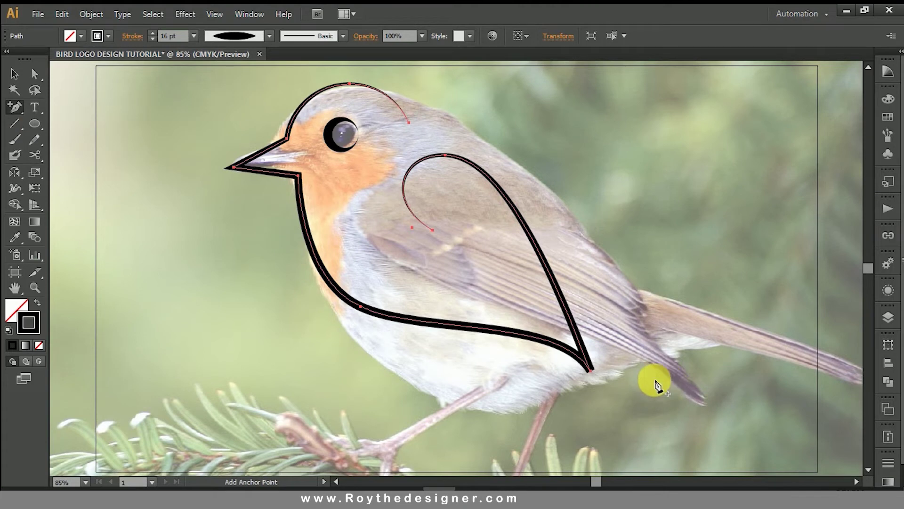
pyautogui.click(591, 373)
pyautogui.click(560, 268)
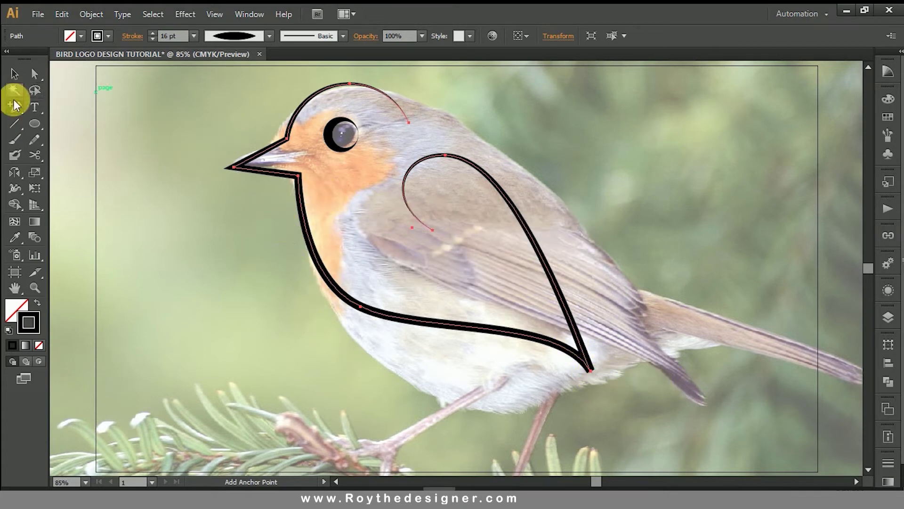
# - Convert the tail-tip anchor with the Convert Anchor Point tool, pulling its handles down and outward to round and extend the tip
pyautogui.moveTo(13, 107); pyautogui.dragTo(46, 154)
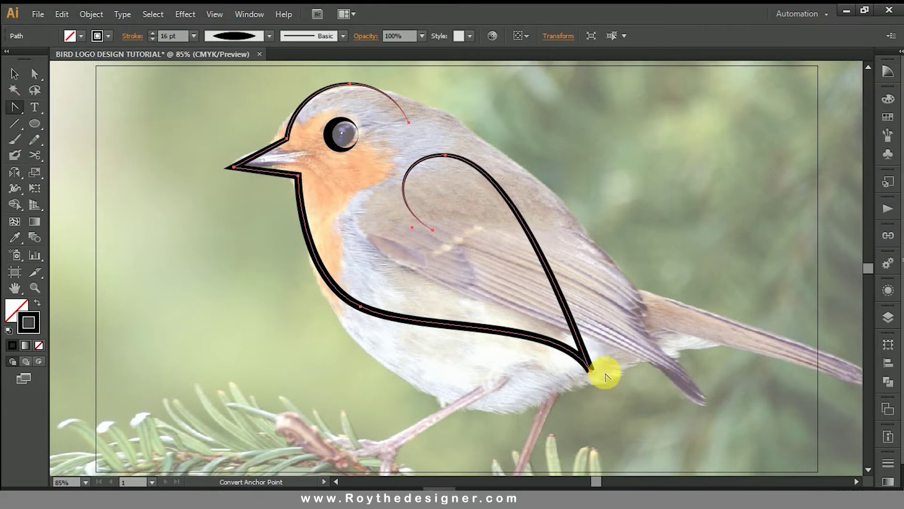
pyautogui.moveTo(589, 370); pyautogui.dragTo(622, 419)
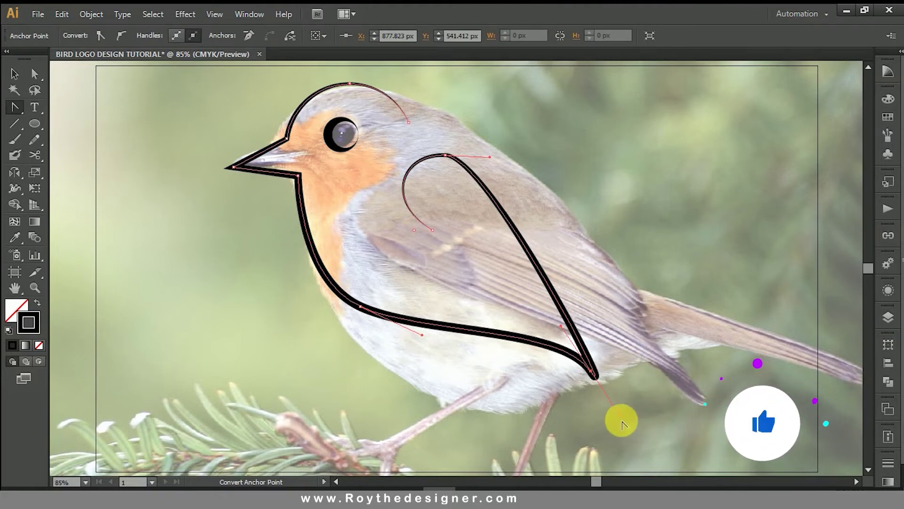
pyautogui.moveTo(622, 420); pyautogui.dragTo(638, 453)
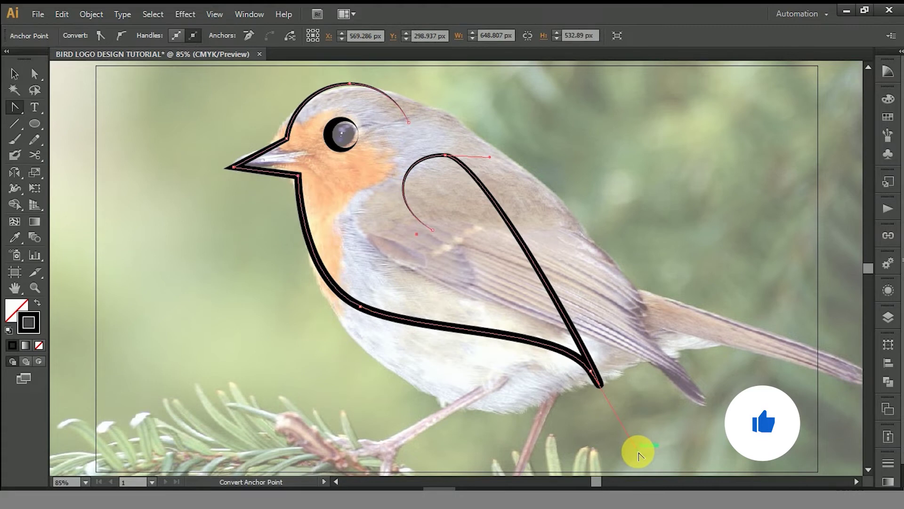
pyautogui.click(15, 74)
pyautogui.click(494, 147)
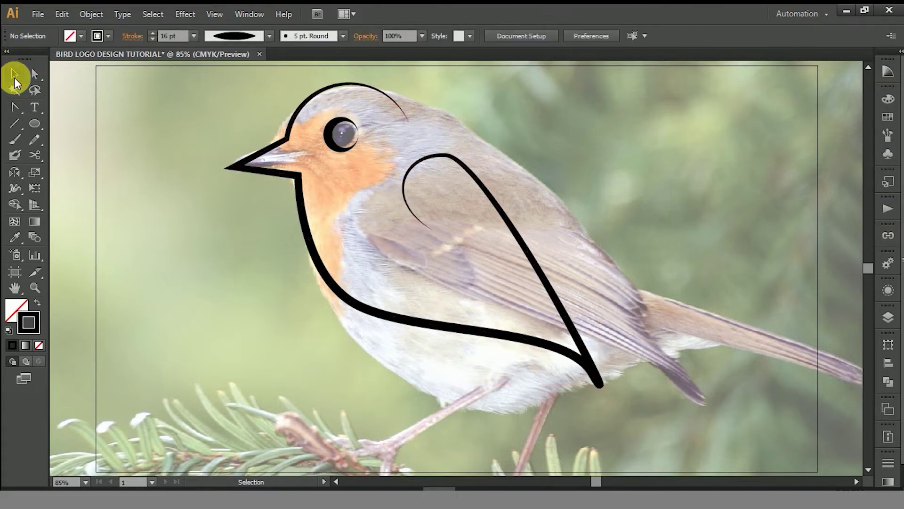
# - Lengthen the outer direction handle of the wing's top anchor so the back line bulges into a fuller curve
pyautogui.click(36, 81)
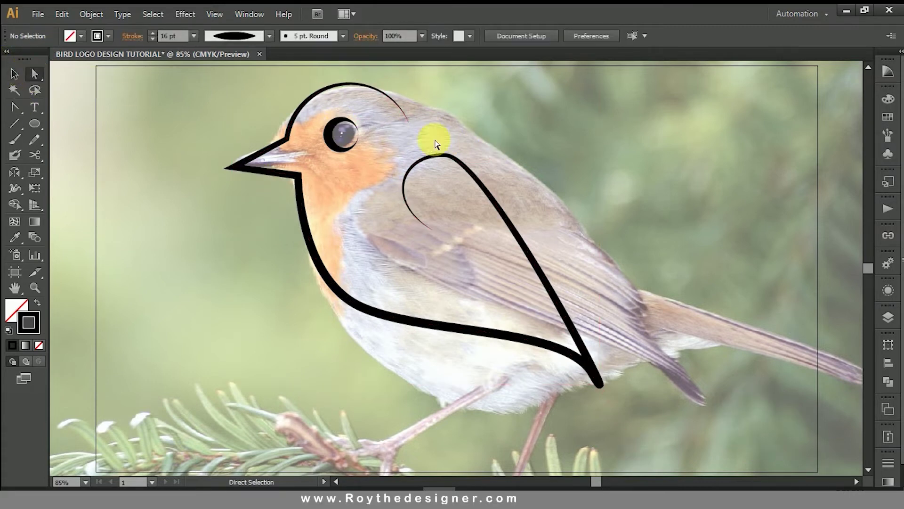
pyautogui.click(482, 176)
pyautogui.moveTo(490, 160); pyautogui.dragTo(524, 155)
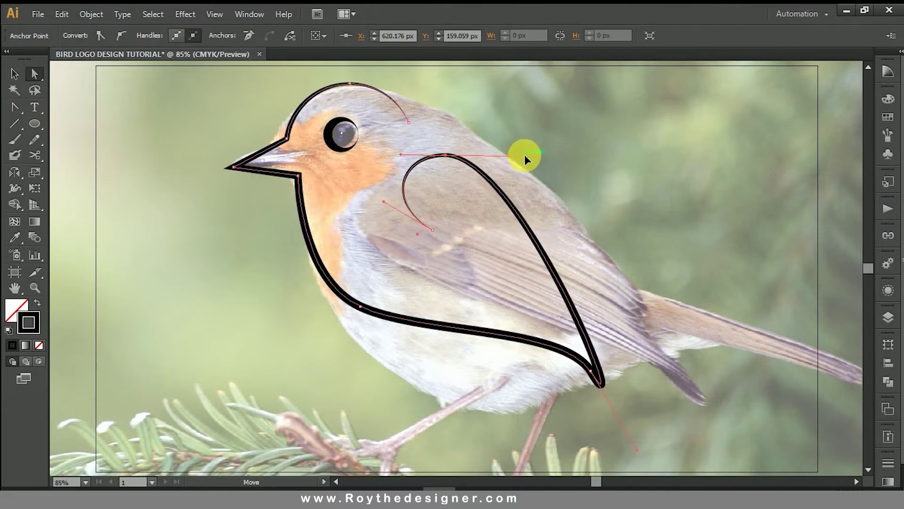
pyautogui.click(546, 155)
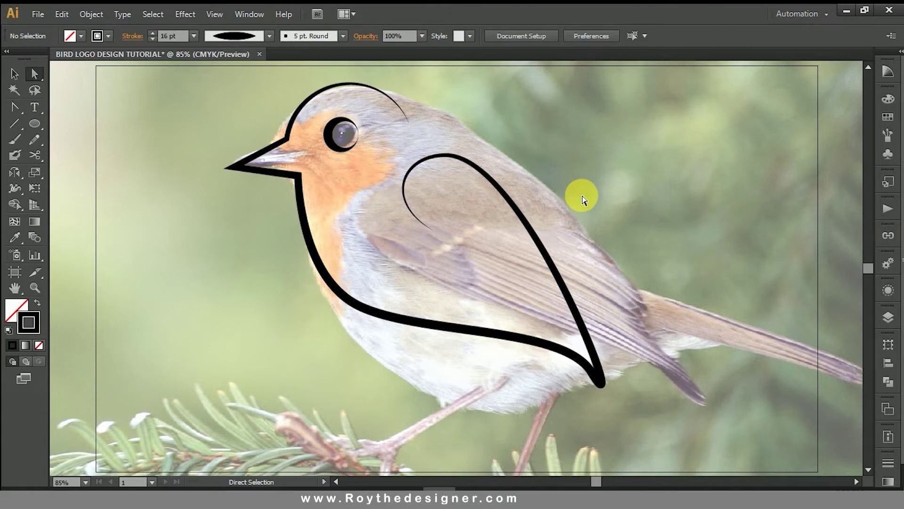
# - Select the bird outline and eye circle, increase their stroke to 24 pt and deselect them
pyautogui.moveTo(589, 202); pyautogui.dragTo(608, 207)
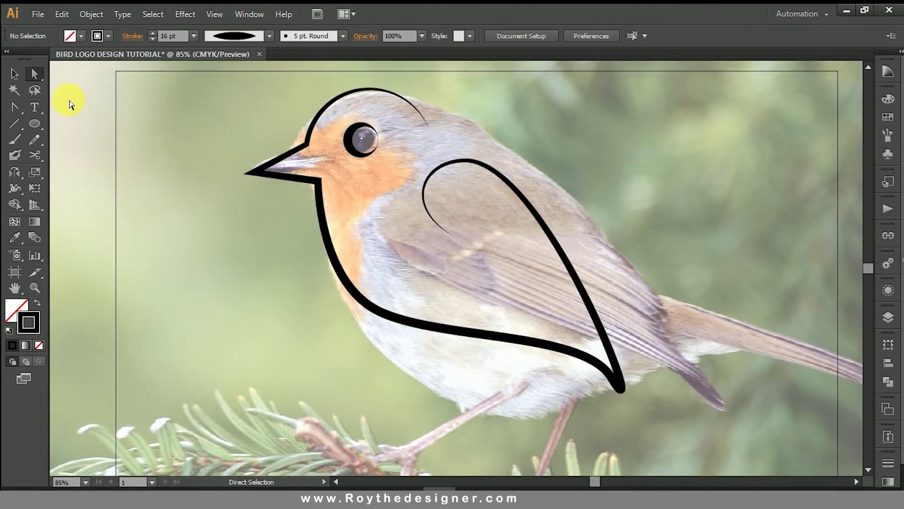
pyautogui.click(310, 133)
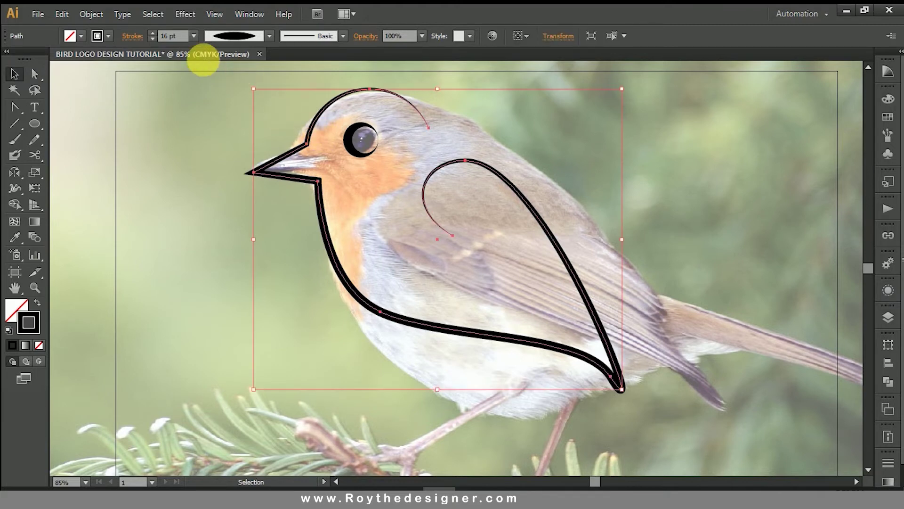
pyautogui.click(208, 81)
pyautogui.hotkey('ctrl', '-')
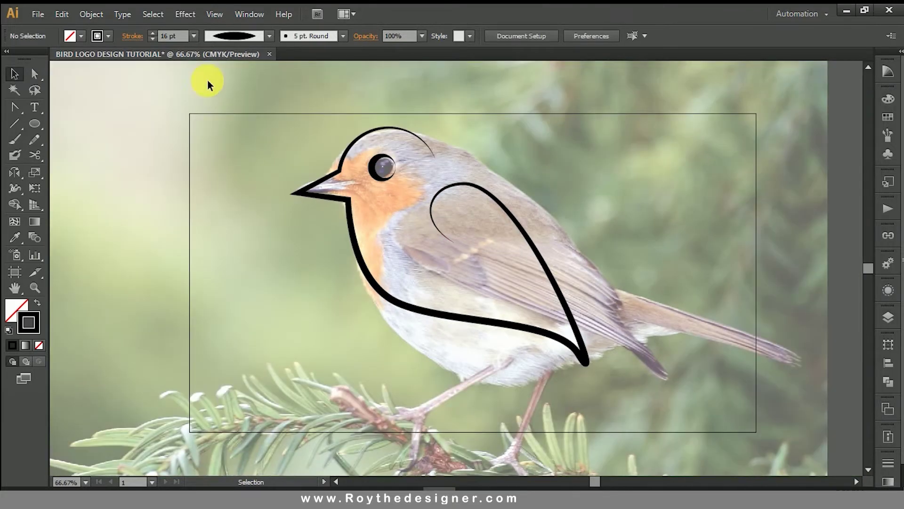
pyautogui.moveTo(315, 142); pyautogui.dragTo(527, 273)
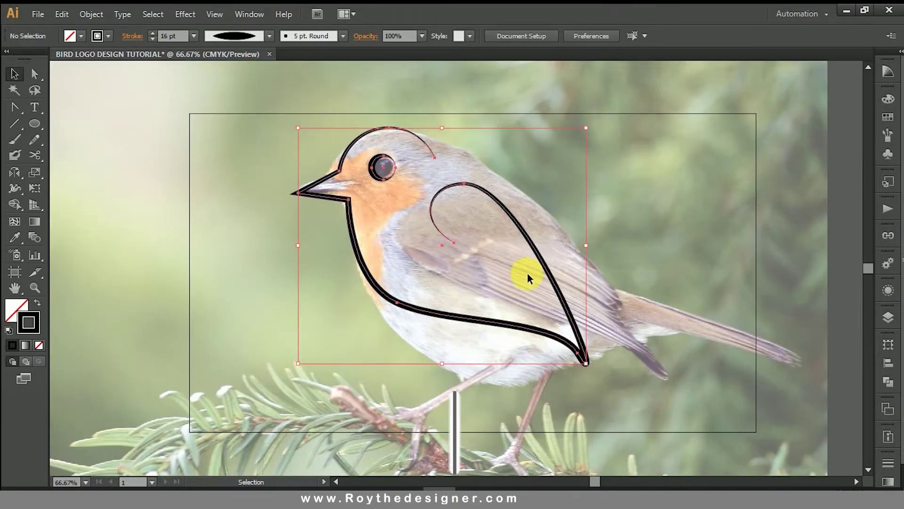
pyautogui.click(183, 39)
pyautogui.press('Up')
pyautogui.press('Up')
pyautogui.press('Up')
pyautogui.press('Up')
pyautogui.press('Up')
pyautogui.press('Up')
pyautogui.press('Up')
pyautogui.press('Up')
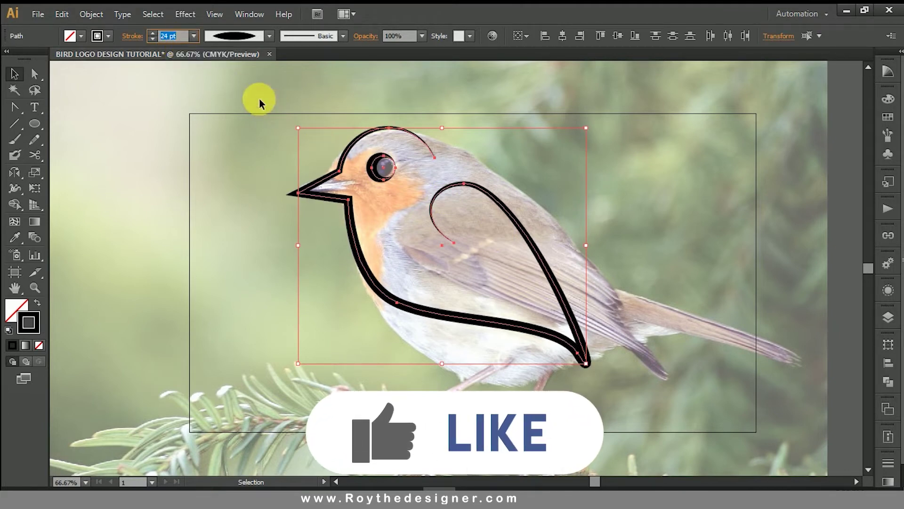
pyautogui.click(271, 111)
pyautogui.moveTo(267, 96); pyautogui.dragTo(523, 268)
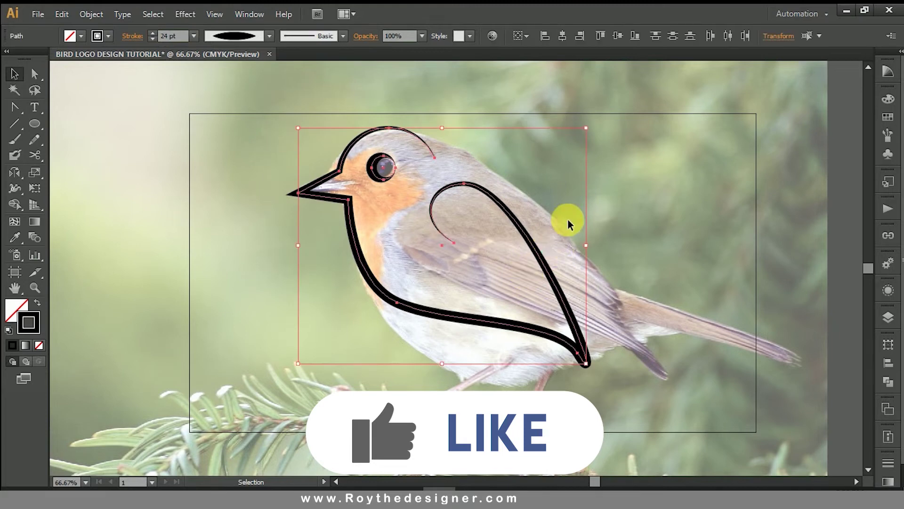
pyautogui.click(557, 205)
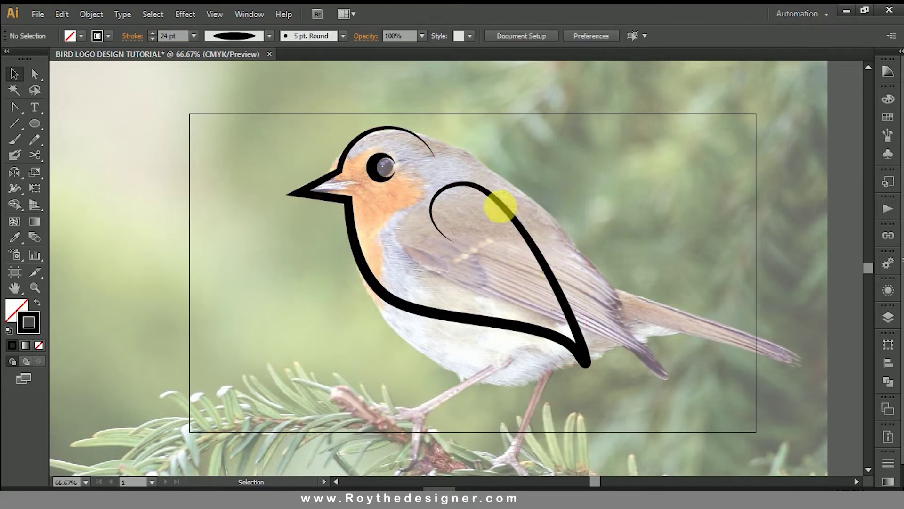
# - Hide Layer 1 with the bird photo and select all the bird paths on Layer 2
pyautogui.click(296, 140)
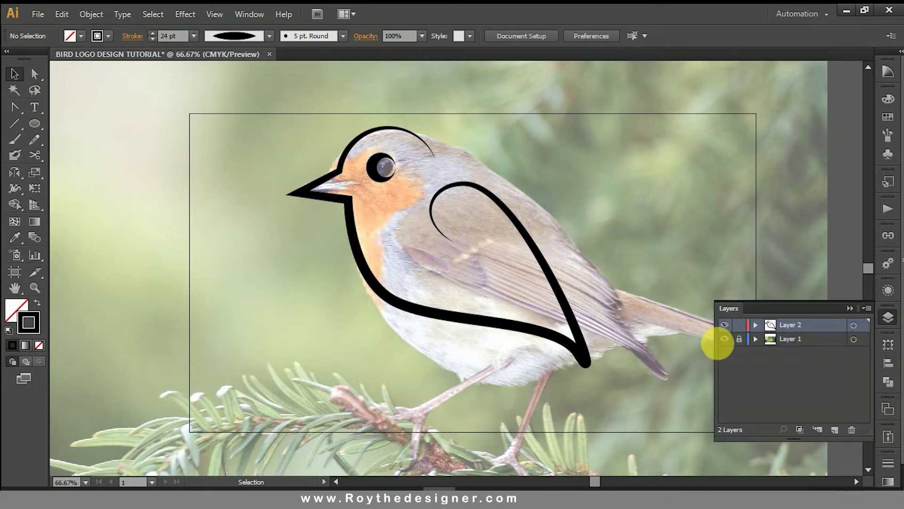
pyautogui.click(729, 340)
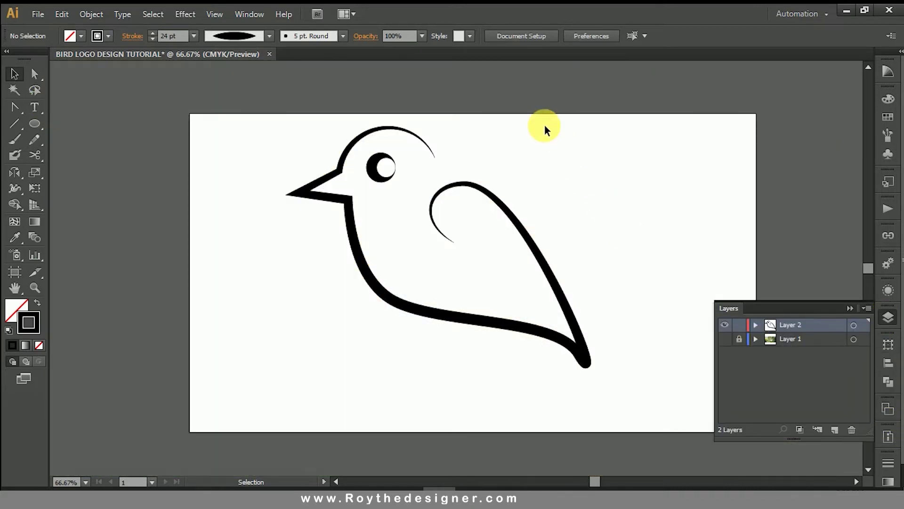
pyautogui.moveTo(546, 126); pyautogui.dragTo(426, 282)
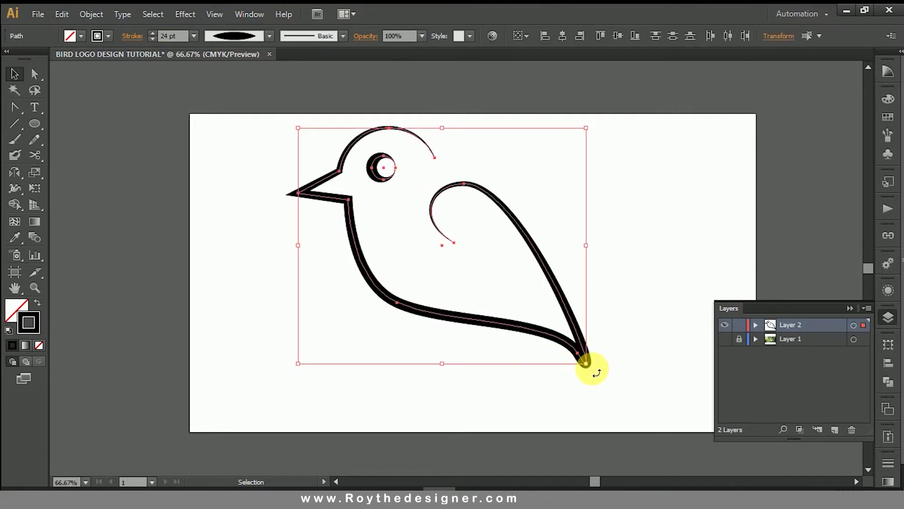
# - Scale the bird artwork down proportionally, close the Layers panel and move the bird slightly toward the artboard's centre
pyautogui.moveTo(589, 367); pyautogui.dragTo(546, 305)
pyautogui.moveTo(481, 243); pyautogui.dragTo(510, 246)
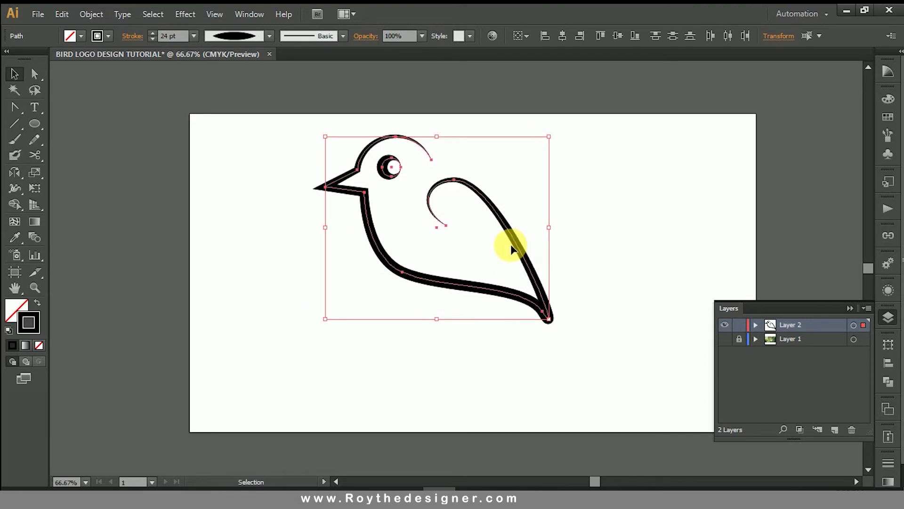
pyautogui.click(504, 131)
pyautogui.moveTo(518, 118); pyautogui.dragTo(343, 309)
pyautogui.click(888, 317)
pyautogui.moveTo(624, 125); pyautogui.dragTo(327, 273)
pyautogui.moveTo(527, 267); pyautogui.dragTo(542, 269)
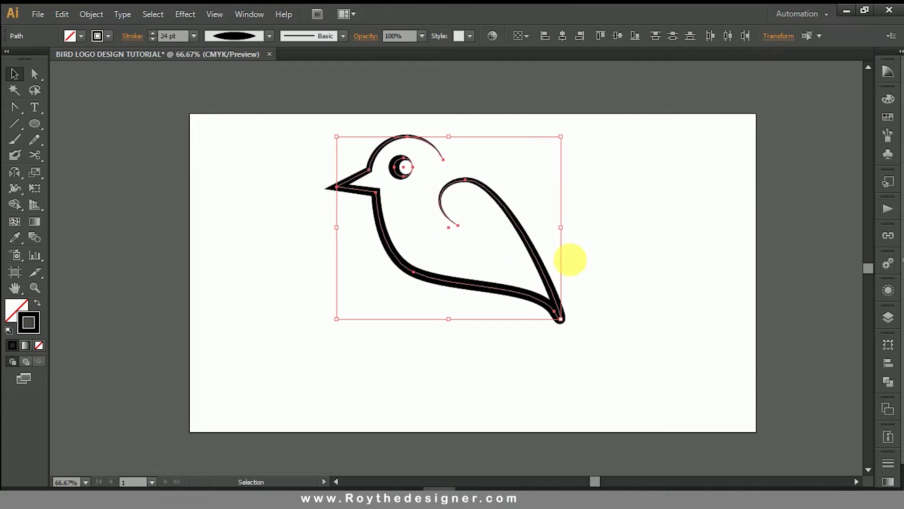
# - Select all the bird paths, including the eye, and group them
pyautogui.click(592, 225)
pyautogui.moveTo(555, 111); pyautogui.dragTo(355, 290)
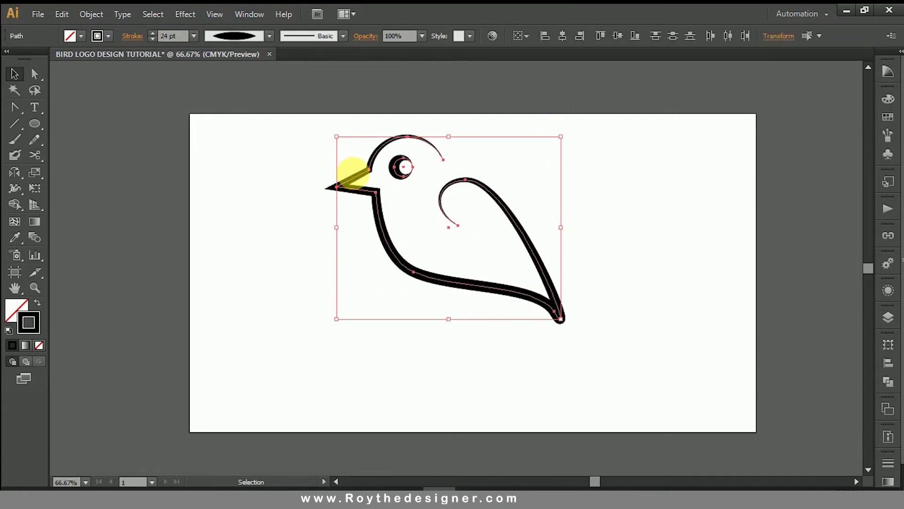
pyautogui.rightClick(398, 206)
pyautogui.click(431, 269)
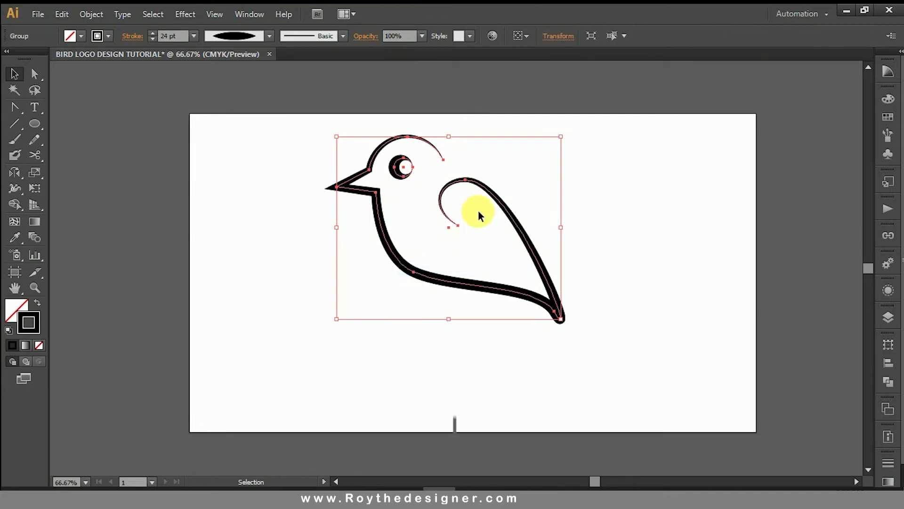
# - Reflect the bird group across the vertical axis with Preview enabled so the beak points the opposite way, and deselect it
pyautogui.click(541, 136)
pyautogui.moveTo(542, 136); pyautogui.dragTo(337, 259)
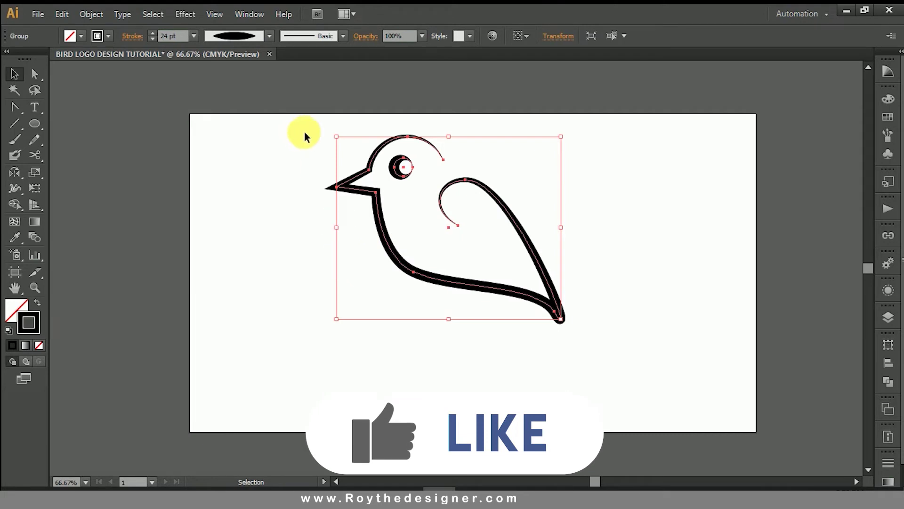
pyautogui.click(14, 174)
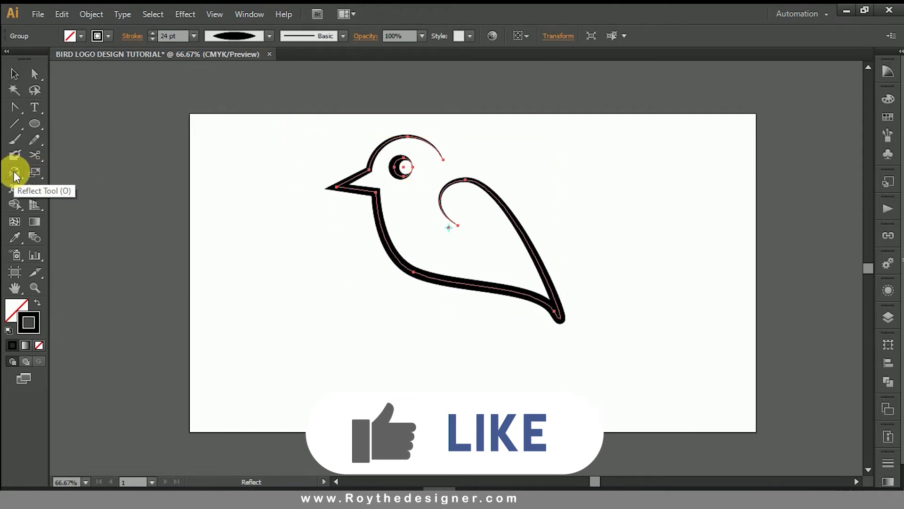
pyautogui.click(14, 175)
pyautogui.click(665, 315)
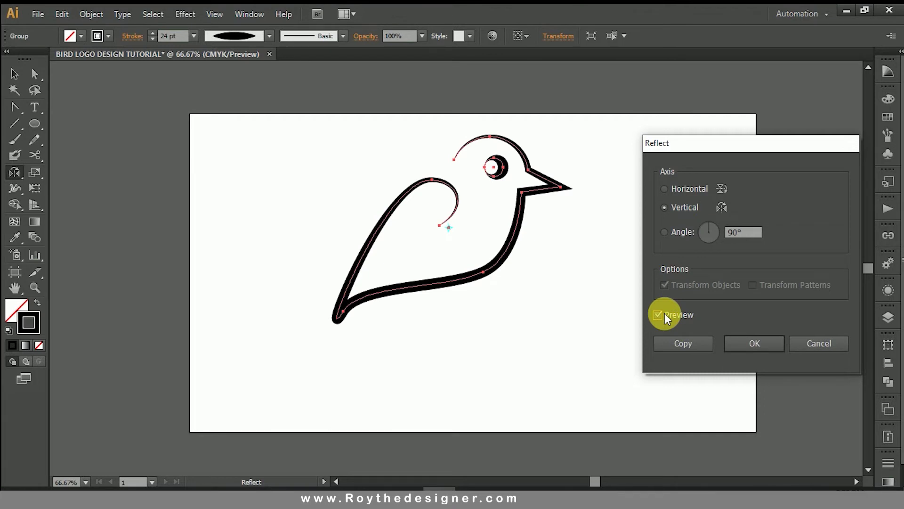
pyautogui.click(754, 345)
pyautogui.click(13, 76)
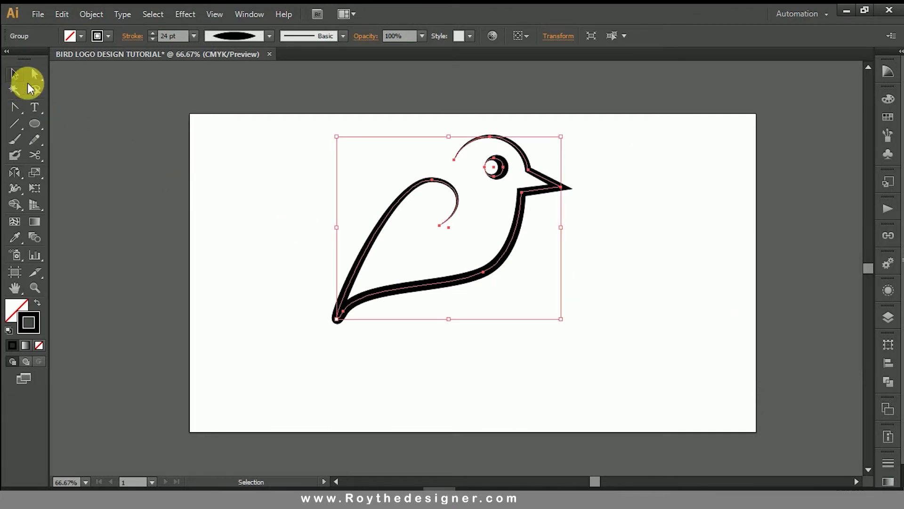
pyautogui.click(470, 322)
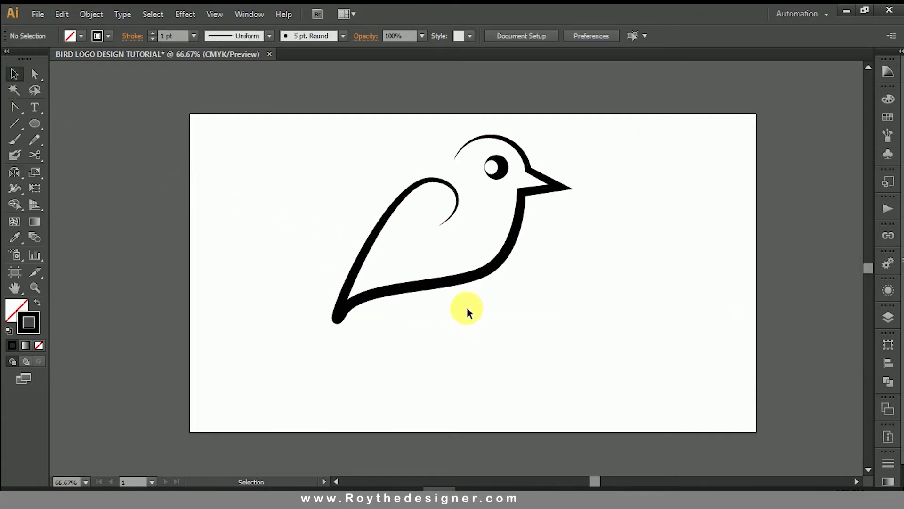
pyautogui.click(468, 281)
pyautogui.click(506, 302)
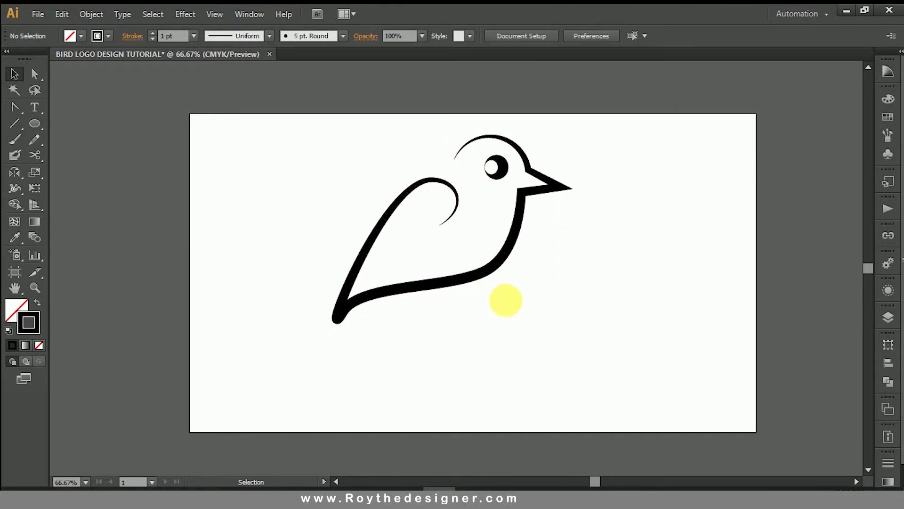
# - Add the text "YOUR COMPANY" below the bird's breast and enlarge it to 60 pt
pyautogui.press('t')
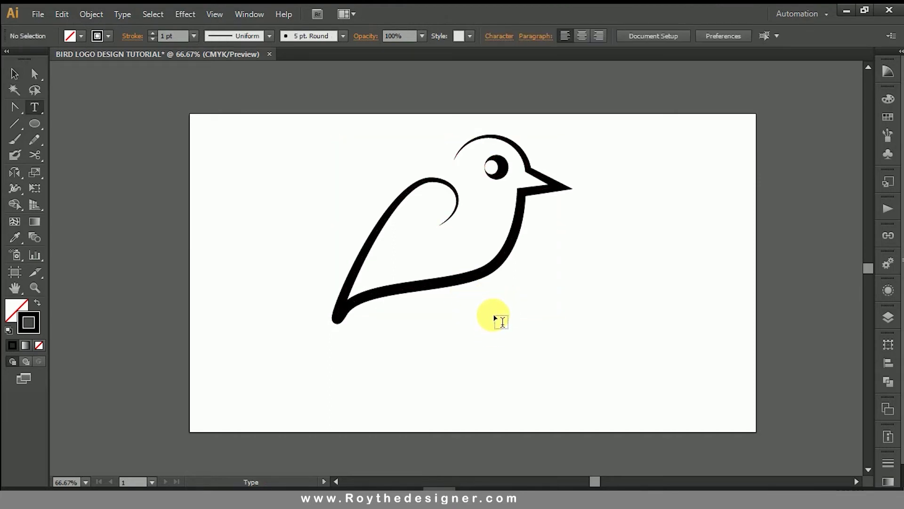
pyautogui.click(494, 314)
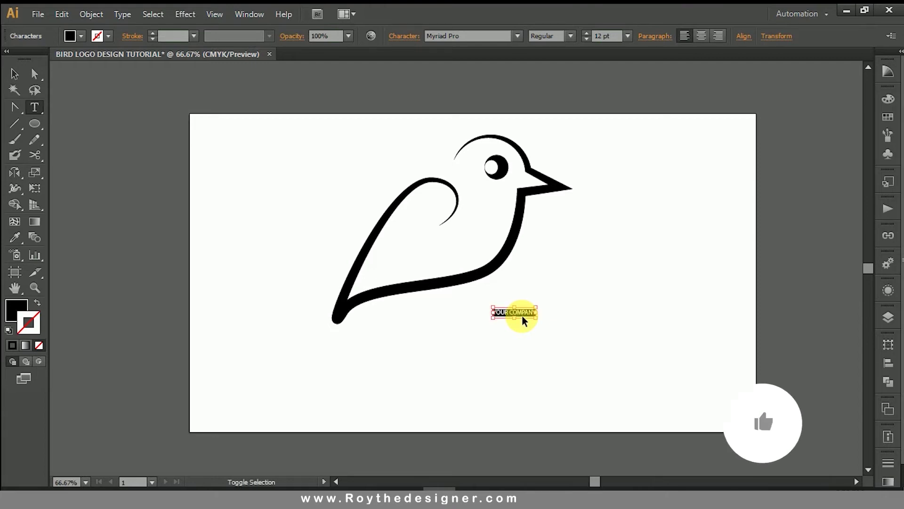
pyautogui.hotkey('ctrl', 'shift', '.')
pyautogui.hotkey('ctrl', 'shift', '.')
pyautogui.hotkey('ctrl', 'shift', '.')
pyautogui.hotkey('ctrl', 'shift', '.')
pyautogui.hotkey('ctrl', 'shift', '.')
pyautogui.hotkey('ctrl', 'shift', '.')
pyautogui.hotkey('ctrl', 'shift', '.')
pyautogui.hotkey('ctrl', 'shift', '.')
pyautogui.hotkey('ctrl', 'shift', '.')
pyautogui.hotkey('ctrl', 'shift', '.')
pyautogui.hotkey('ctrl', 'shift', '.')
pyautogui.hotkey('ctrl', 'shift', '.')
pyautogui.hotkey('ctrl', 'shift', '.')
pyautogui.hotkey('ctrl', 'shift', '.')
pyautogui.hotkey('ctrl', 'shift', '.')
pyautogui.hotkey('ctrl', 'shift', '.')
pyautogui.hotkey('ctrl', 'shift', '.')
pyautogui.hotkey('ctrl', 'shift', '.')
pyautogui.hotkey('ctrl', 'shift', '.')
pyautogui.hotkey('ctrl', 'shift', '.')
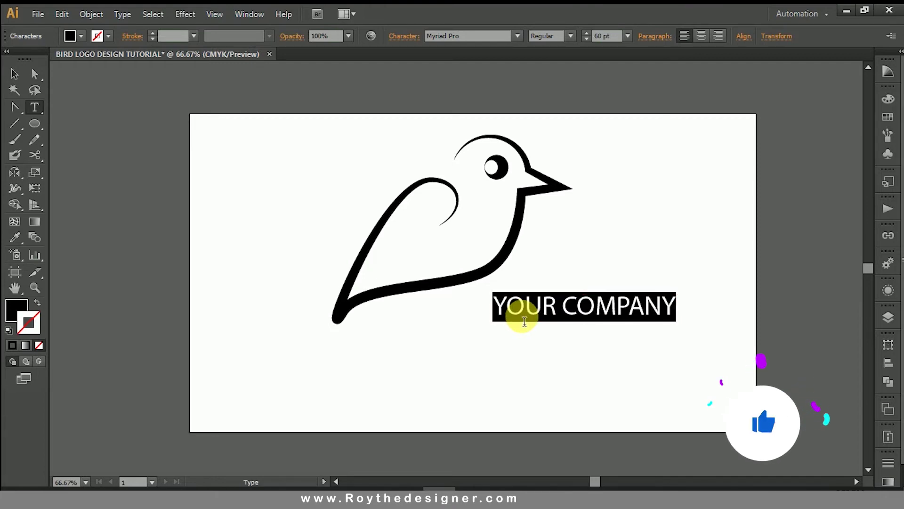
# - Add "TAGLINE HERE" as a second line under "YOUR COMPANY" and centre-align the whole text block
pyautogui.click(524, 321)
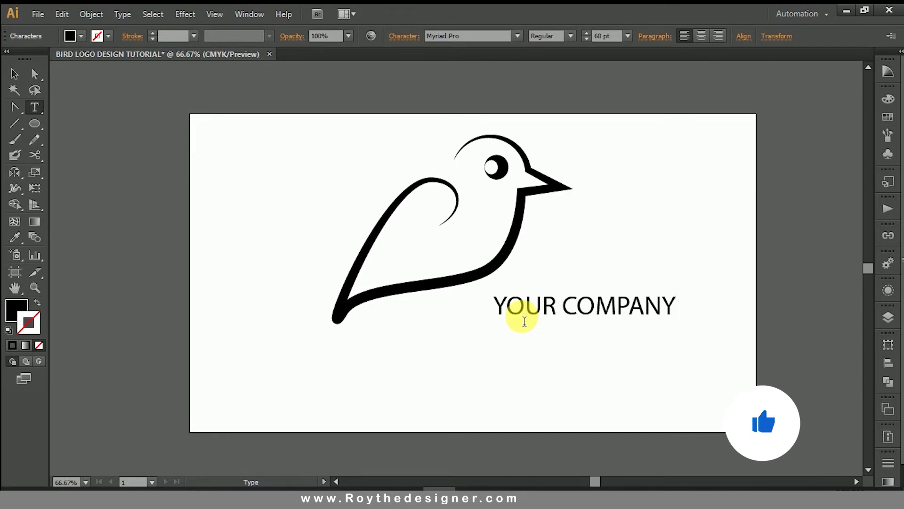
pyautogui.press('Return')
pyautogui.write('TAGLINE HERE')
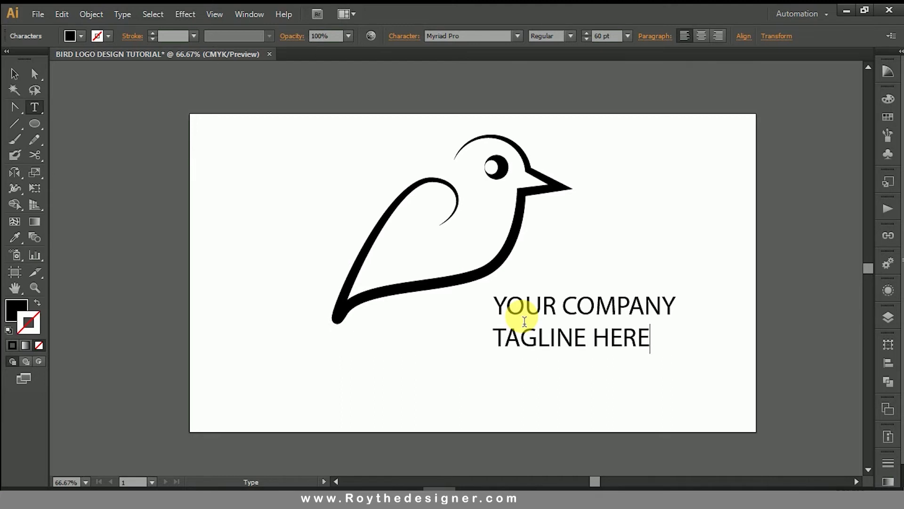
pyautogui.click(15, 73)
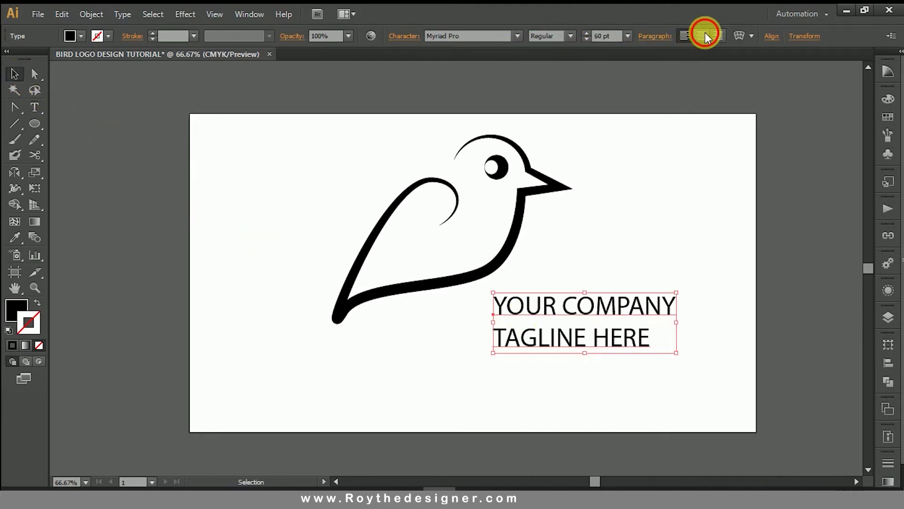
pyautogui.click(705, 35)
# - Try Nexa Light and Nexa Bold as the font for the two-line text
pyautogui.click(499, 37)
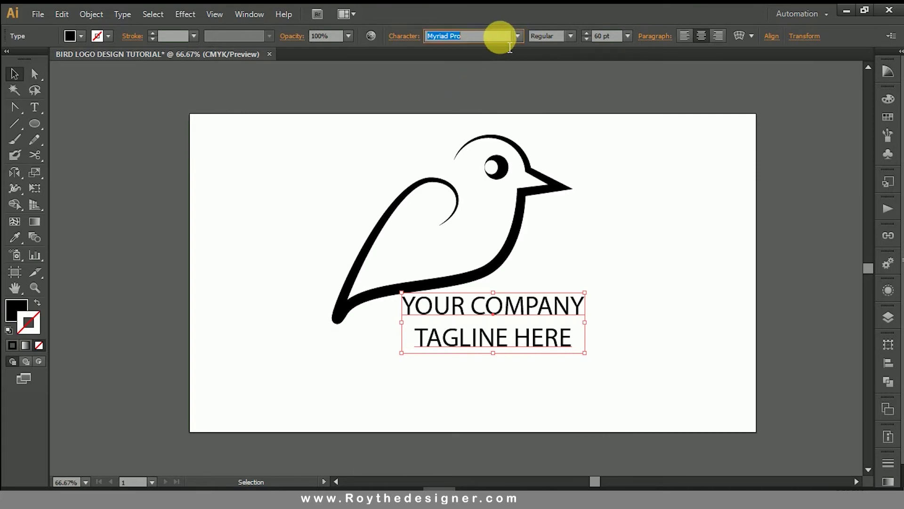
pyautogui.scroll(-2, 502, 37)
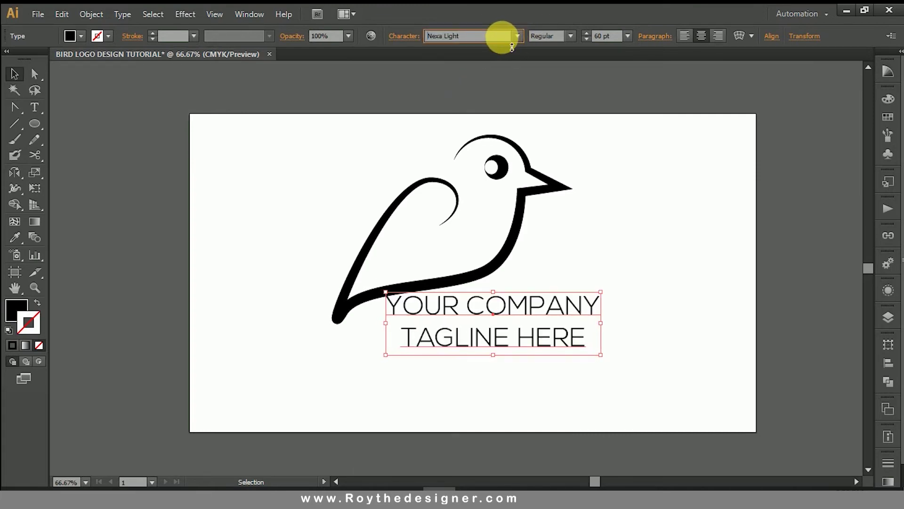
pyautogui.scroll(1, 512, 47)
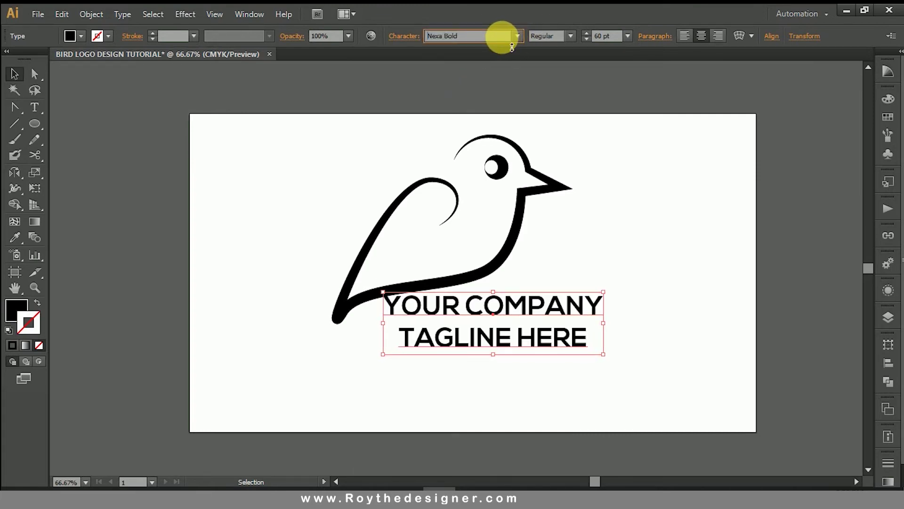
# - Shift the text block slightly down and to the right, and set its font to Arial Bold
pyautogui.click(616, 246)
pyautogui.moveTo(564, 309)
pyautogui.mouseDown()
pyautogui.moveTo(582, 326)
pyautogui.moveTo(567, 316)
pyautogui.mouseUp()
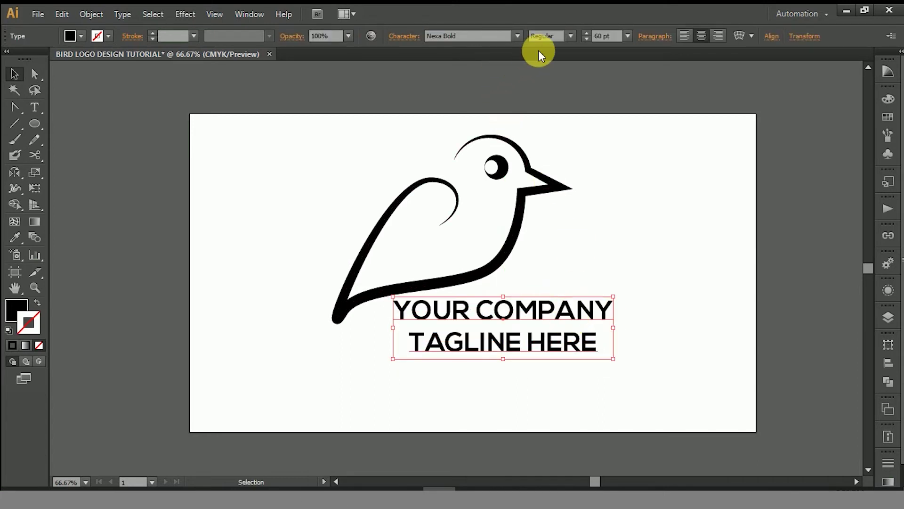
pyautogui.click(571, 37)
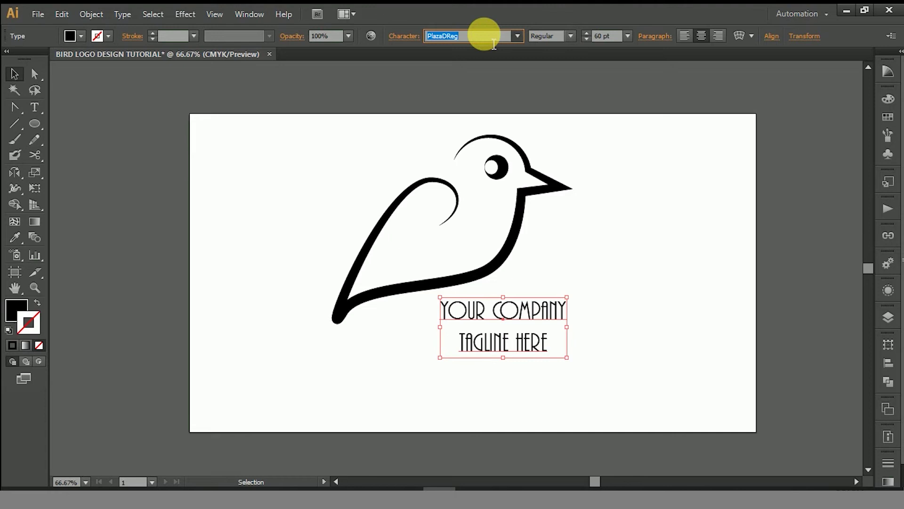
pyautogui.write('A')
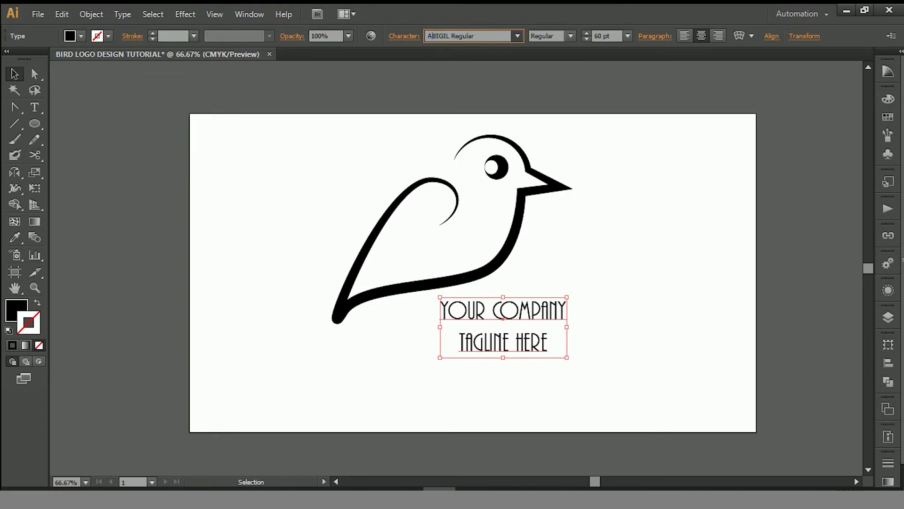
pyautogui.write('rial')
pyautogui.press('Return')
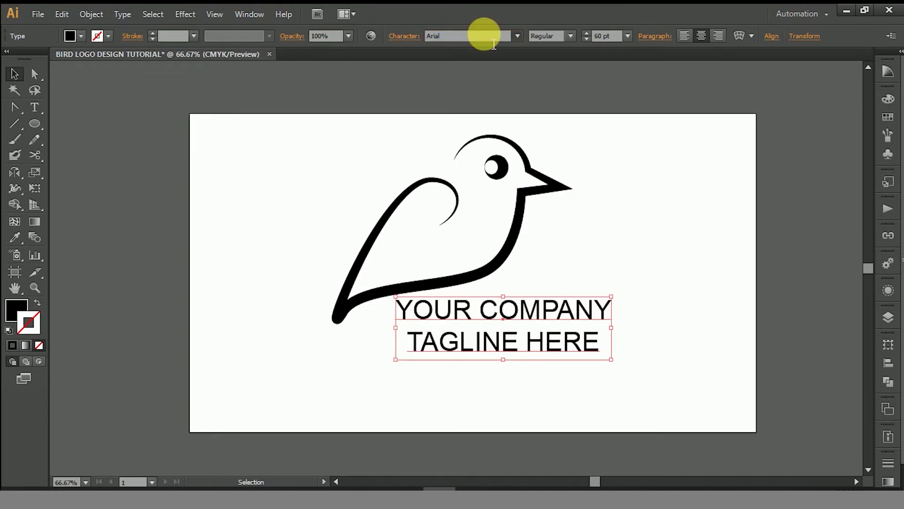
pyautogui.click(572, 36)
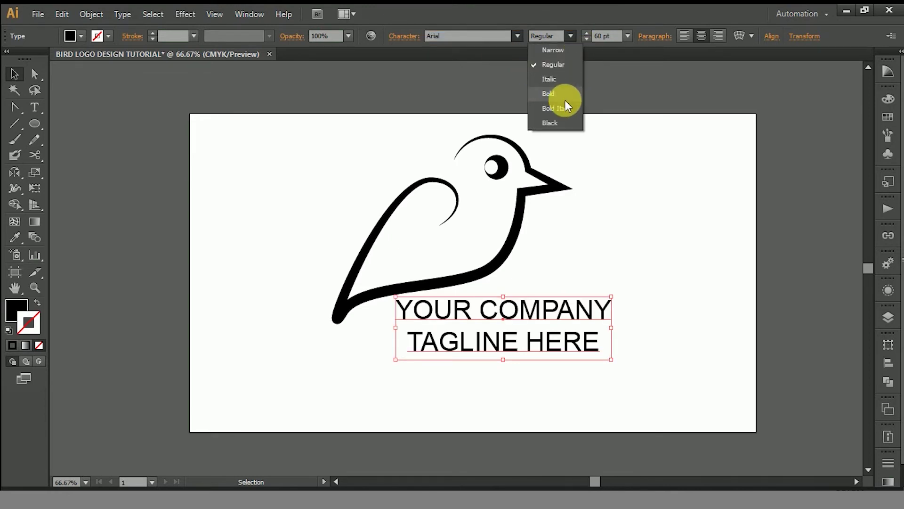
pyautogui.click(559, 95)
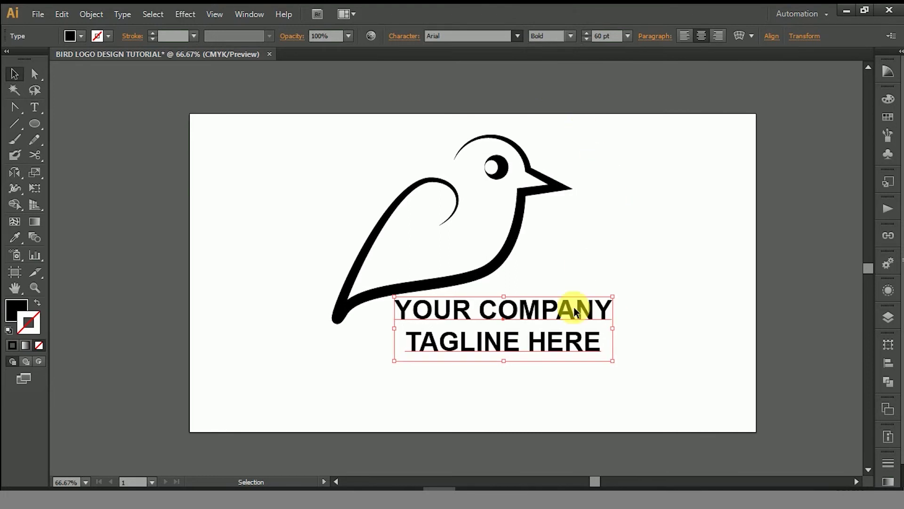
# - Reduce the "TAGLINE HERE" line to 40 pt
pyautogui.tripleClick(565, 337)
pyautogui.hotkey('ctrl', 'shift', ',')
pyautogui.hotkey('ctrl', 'shift', ',')
pyautogui.hotkey('ctrl', 'shift', ',')
pyautogui.hotkey('ctrl', 'shift', ',')
pyautogui.hotkey('ctrl', 'shift', ',')
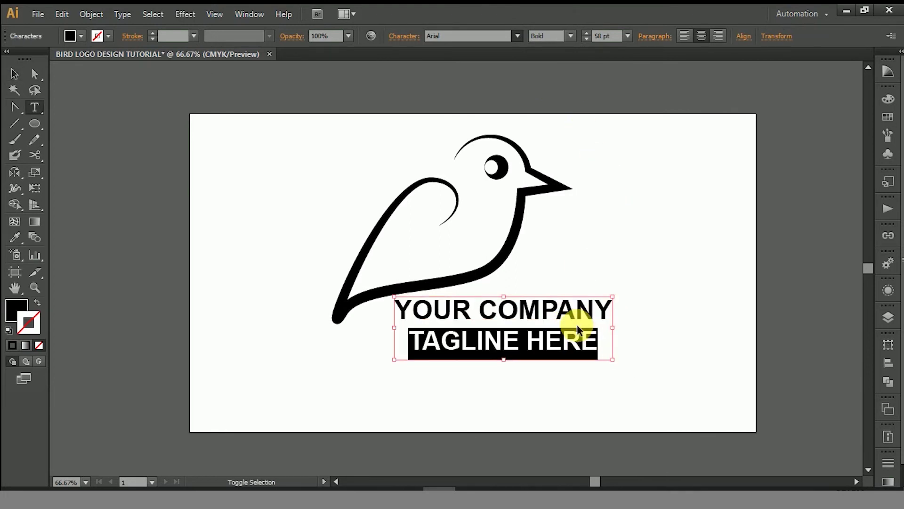
pyautogui.hotkey('ctrl', 'shift', ',')
pyautogui.hotkey('ctrl', 'shift', ',')
pyautogui.hotkey('ctrl', 'shift', ',')
pyautogui.hotkey('ctrl', 'shift', ',')
pyautogui.hotkey('ctrl', 'shift', ',')
pyautogui.hotkey('ctrl', 'shift', 'a')
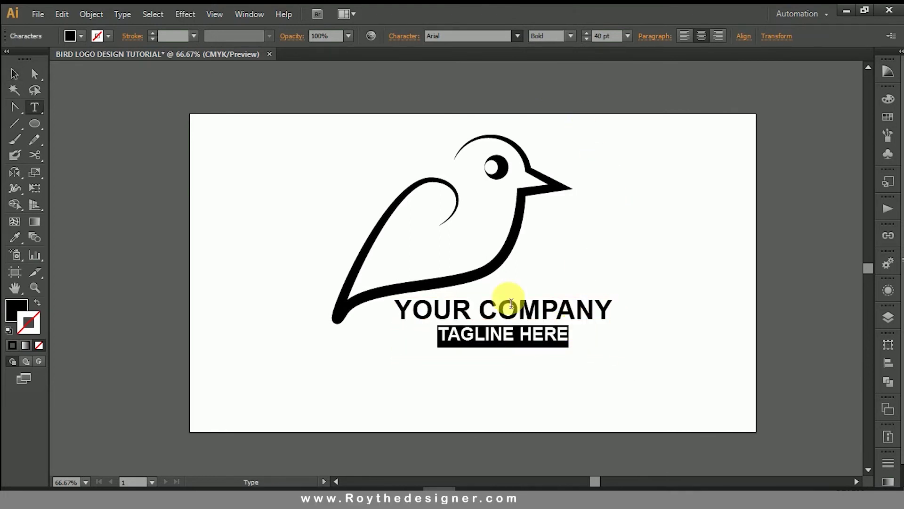
# - Scale the company name and tagline text up proportionally and position it just beneath the bird
pyautogui.click(15, 75)
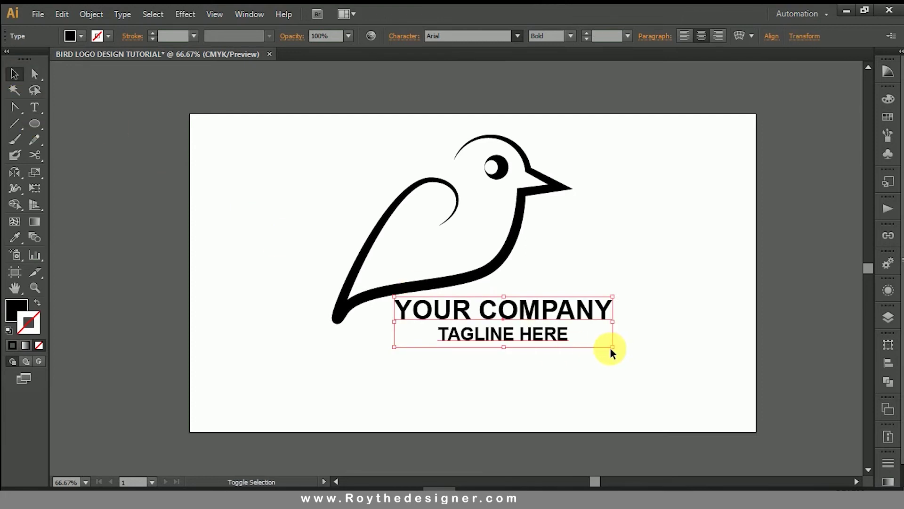
pyautogui.moveTo(613, 347); pyautogui.dragTo(715, 371)
pyautogui.moveTo(584, 330); pyautogui.dragTo(544, 339)
pyautogui.click(604, 254)
# - Try scaling the bird group down toward its tail tip, and undo the resize
pyautogui.click(486, 176)
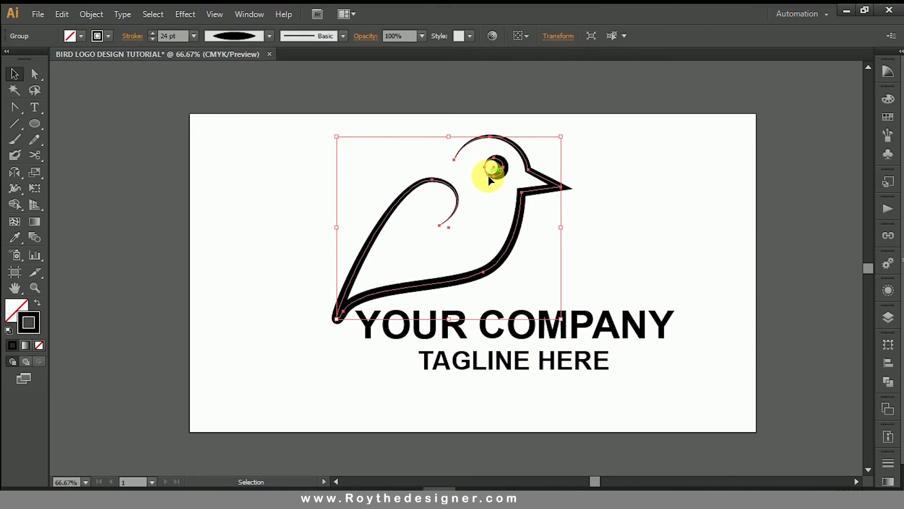
pyautogui.moveTo(562, 136); pyautogui.dragTo(492, 192)
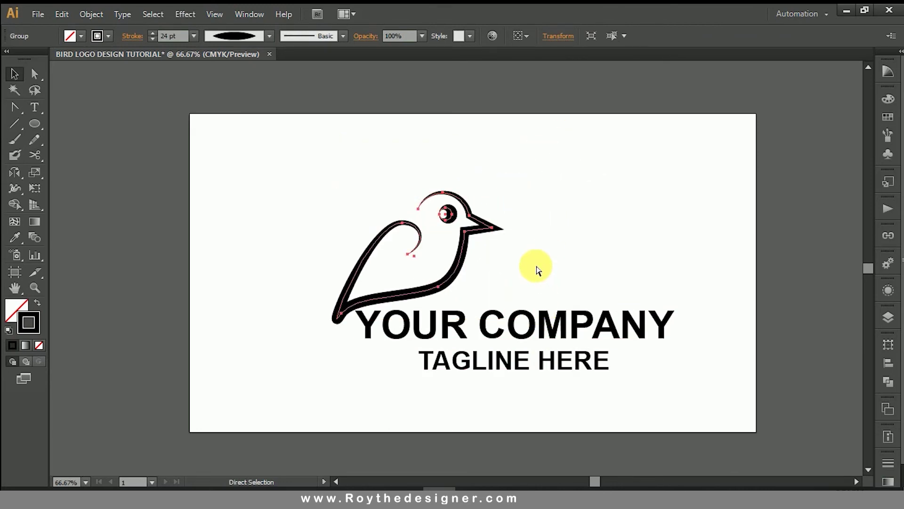
pyautogui.hotkey('ctrl', 'z')
# - Move the bird group down and to the left so its belly sits close above the company name
pyautogui.click(593, 238)
pyautogui.moveTo(516, 244); pyautogui.dragTo(485, 254)
pyautogui.click(586, 227)
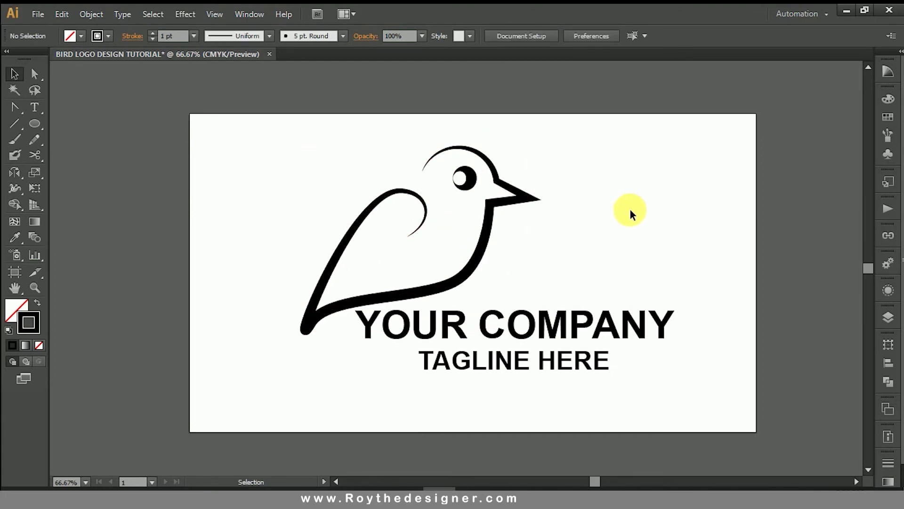
pyautogui.click(584, 359)
pyautogui.click(619, 357)
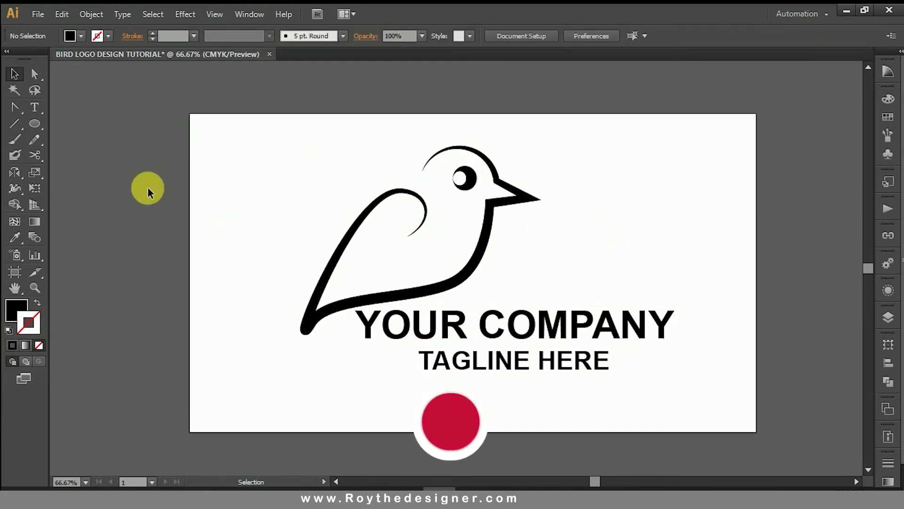
# - Draw a short horizontal Pen line to the right of "TAGLINE HERE" and swap its fill and stroke so it has a black stroke
pyautogui.click(19, 106)
pyautogui.click(55, 105)
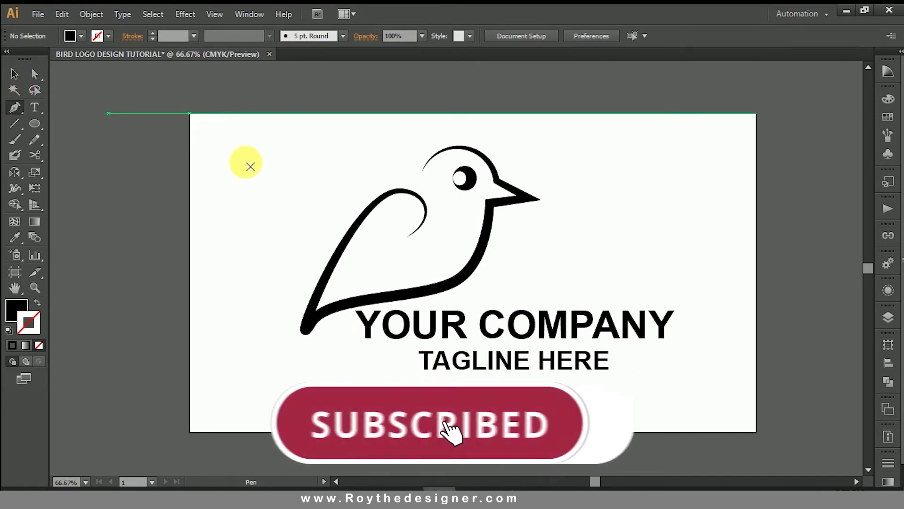
pyautogui.click(619, 360)
pyautogui.click(668, 360)
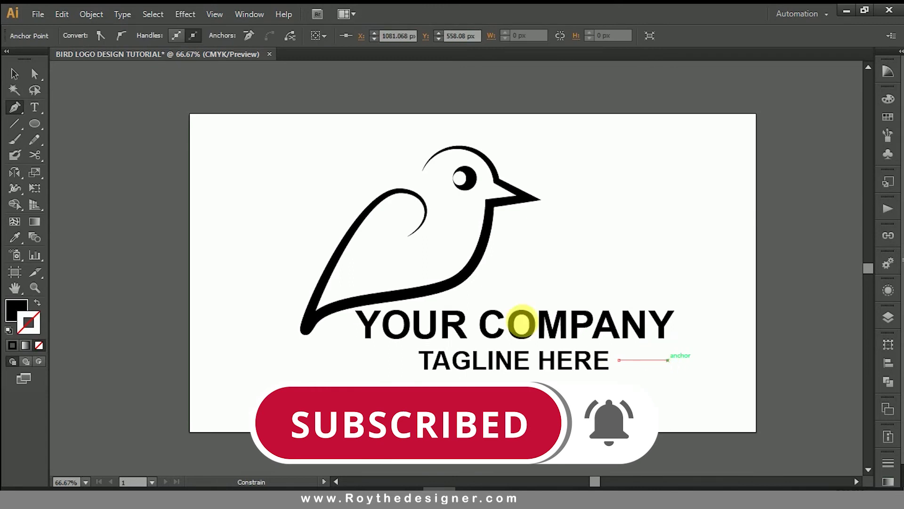
pyautogui.hotkey('shift', 'x')
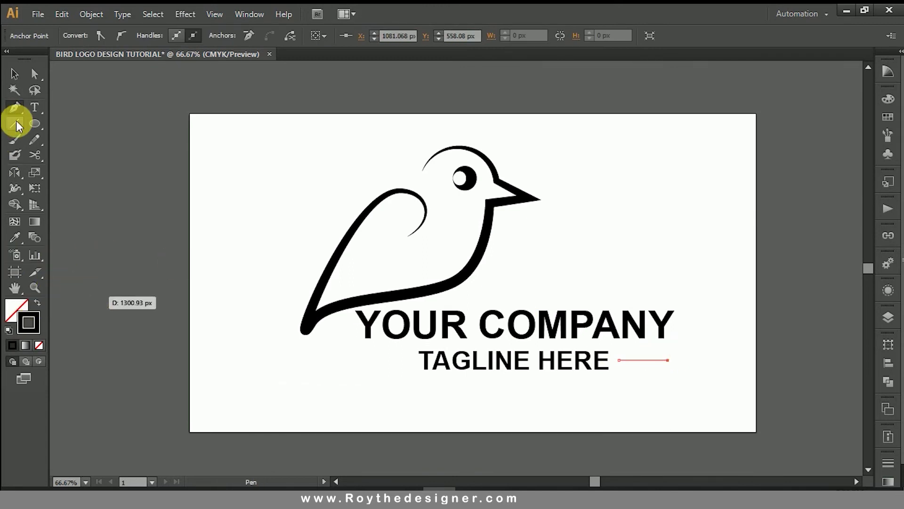
# - Set the stroke weight of the short line beside "TAGLINE HERE" to 14 pt
pyautogui.click(14, 75)
pyautogui.click(673, 237)
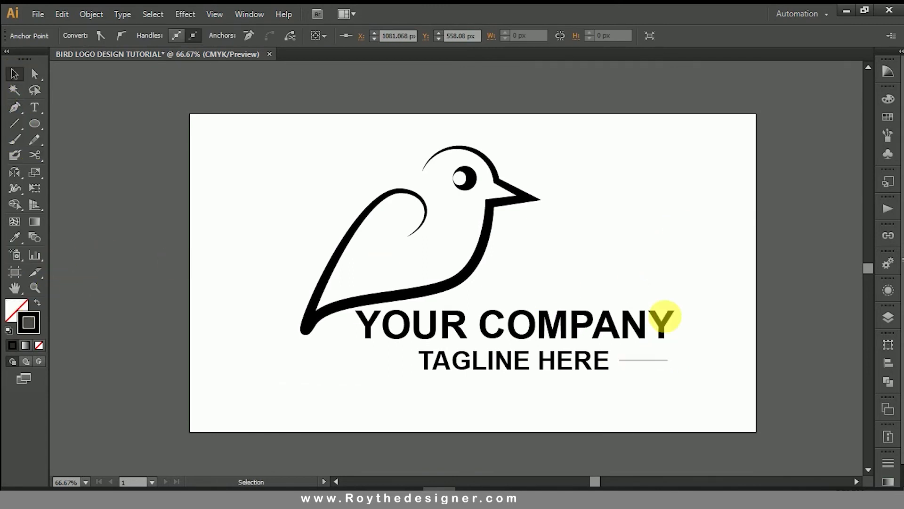
pyautogui.click(660, 360)
pyautogui.click(888, 463)
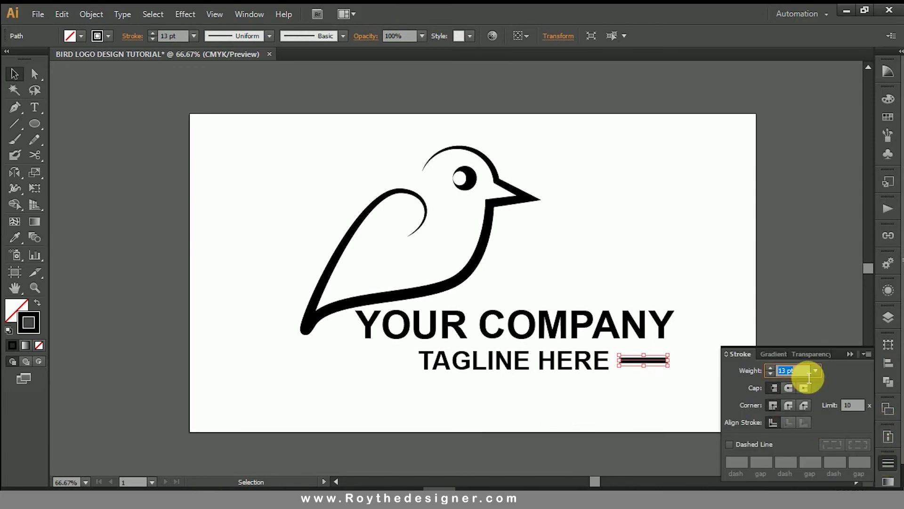
pyautogui.click(695, 316)
# - Duplicate the thick line straight across to the left side of "TAGLINE HERE", level with the original
pyautogui.moveTo(650, 360); pyautogui.dragTo(394, 361)
pyautogui.click(542, 409)
pyautogui.moveTo(650, 403); pyautogui.dragTo(381, 335)
pyautogui.click(541, 411)
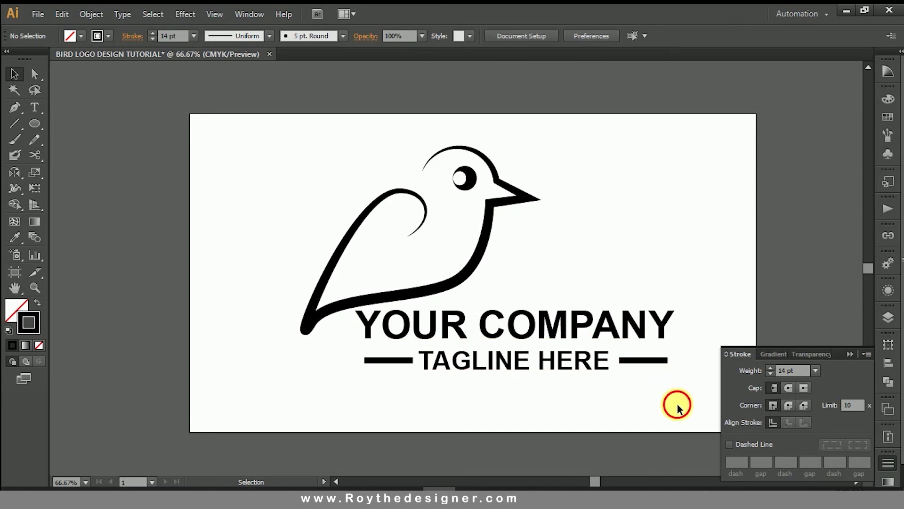
# - Group the company name, the tagline and both decorative lines together
pyautogui.moveTo(676, 403); pyautogui.dragTo(366, 338)
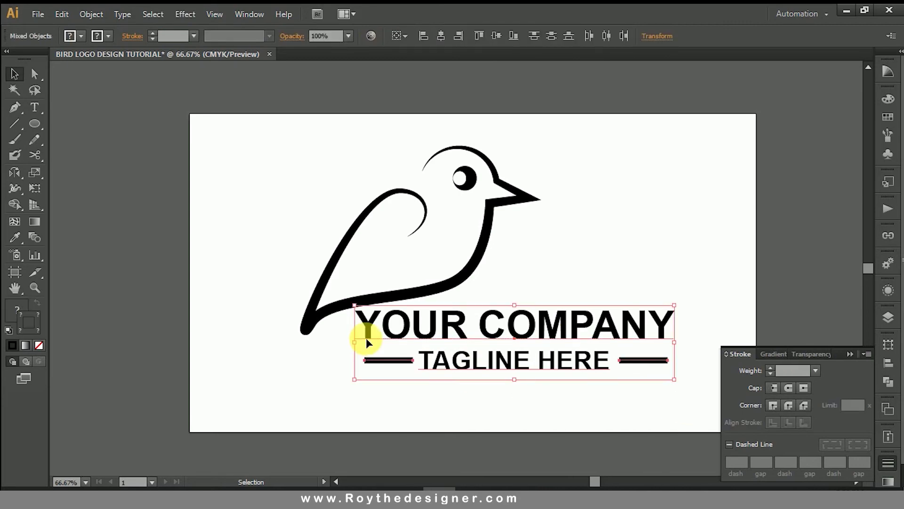
pyautogui.click(616, 262)
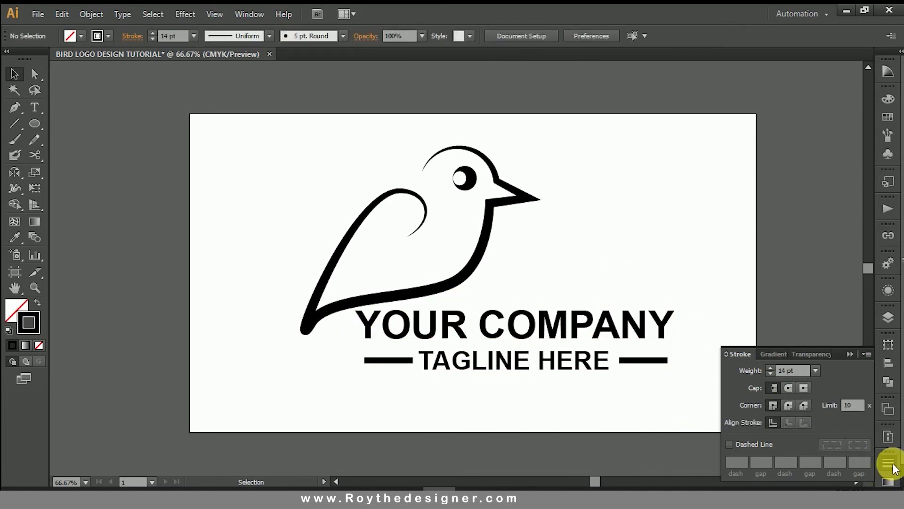
pyautogui.click(893, 465)
# - Recolor the bird group's stroke orange with C 0, M 57, Y 100, K 0
pyautogui.click(482, 258)
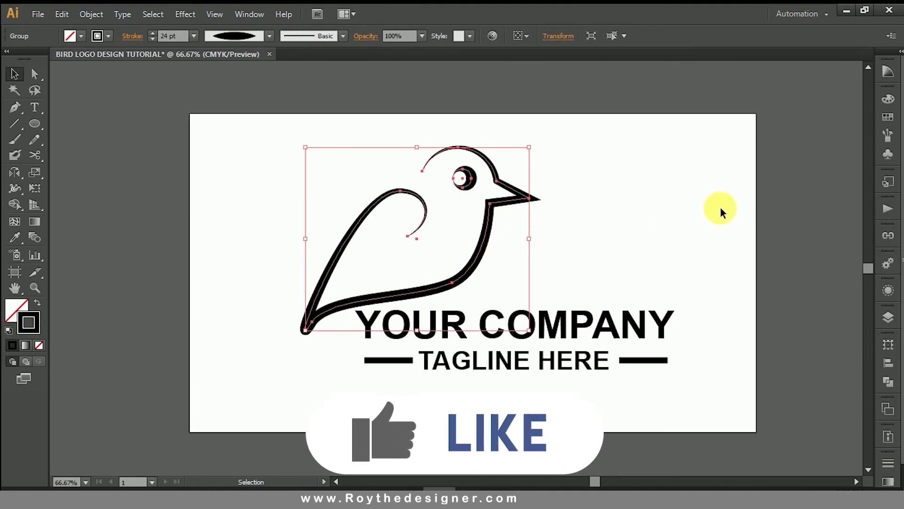
pyautogui.click(888, 99)
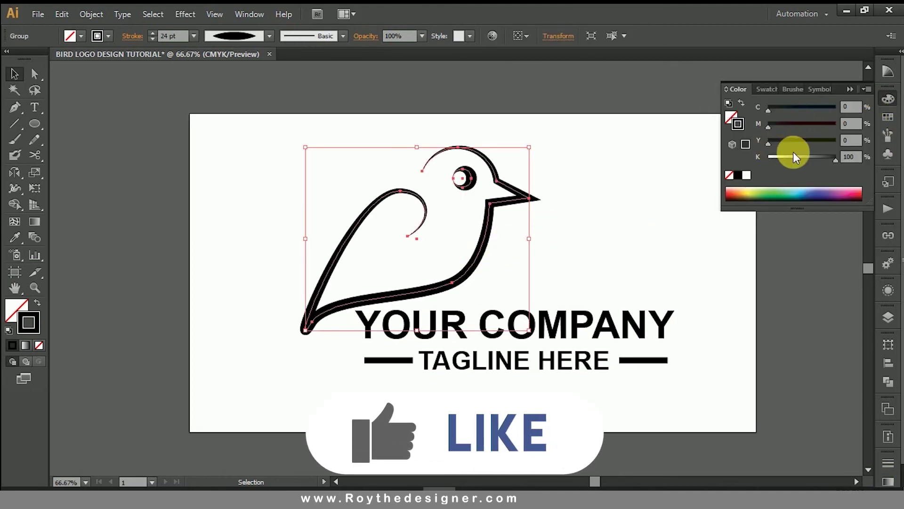
pyautogui.moveTo(795, 157)
pyautogui.mouseDown()
pyautogui.moveTo(766, 158)
pyautogui.moveTo(845, 139)
pyautogui.moveTo(807, 123)
pyautogui.mouseUp()
pyautogui.click(804, 124)
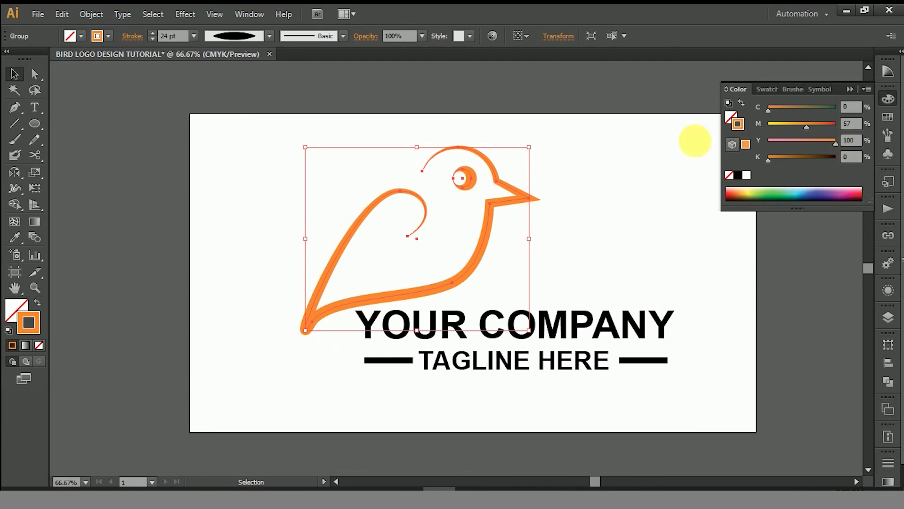
pyautogui.click(620, 146)
# - Inside the text group, fill "YOUR COMPANY" with orange at C 0, M 70, Y 100, K 0, and exit the group
pyautogui.doubleClick(530, 337)
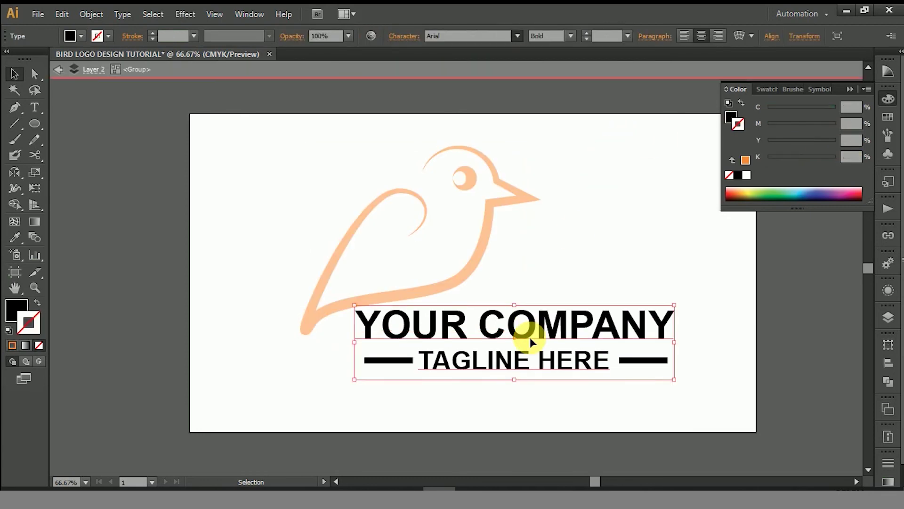
pyautogui.tripleClick(537, 335)
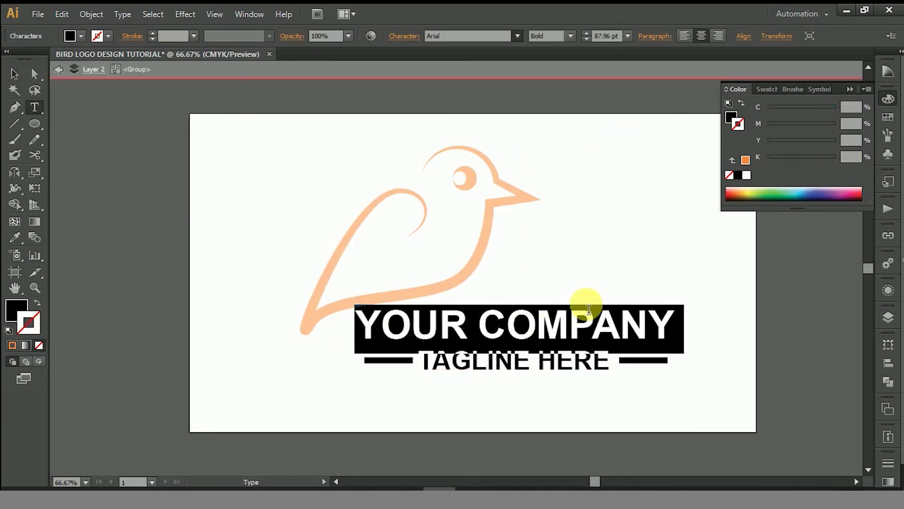
pyautogui.click(734, 114)
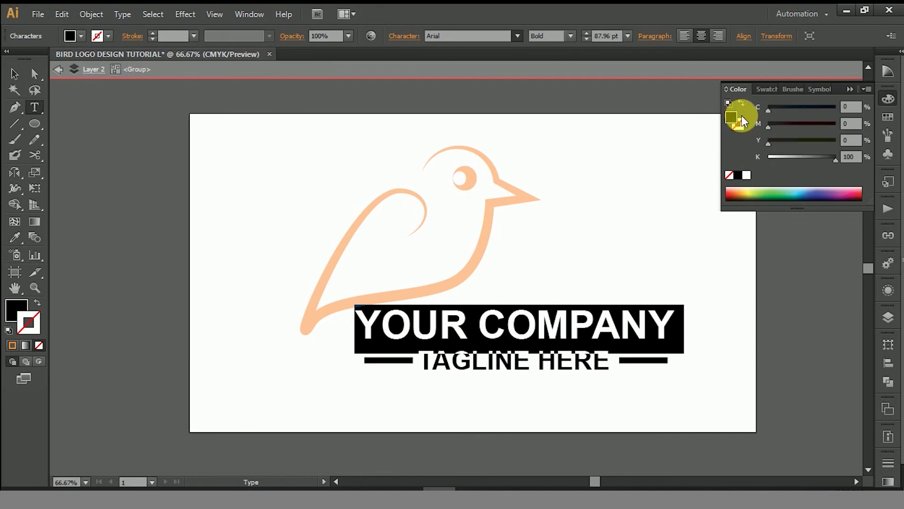
pyautogui.click(834, 141)
pyautogui.moveTo(835, 158); pyautogui.dragTo(764, 152)
pyautogui.click(800, 124)
pyautogui.click(852, 124)
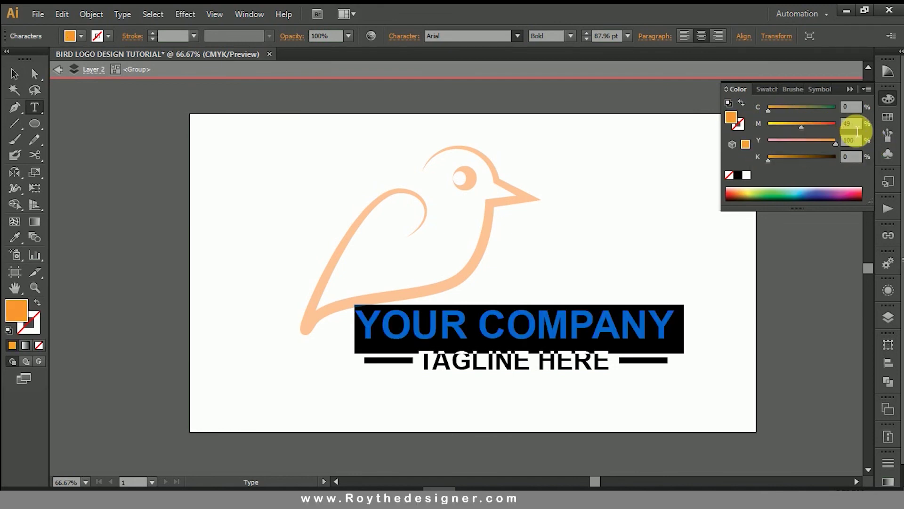
pyautogui.write('70')
pyautogui.press('Return')
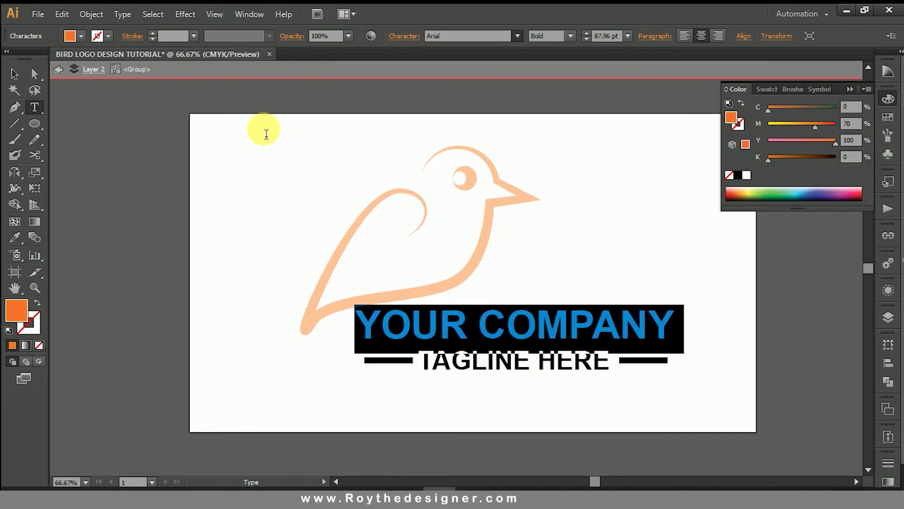
pyautogui.click(15, 72)
pyautogui.doubleClick(585, 177)
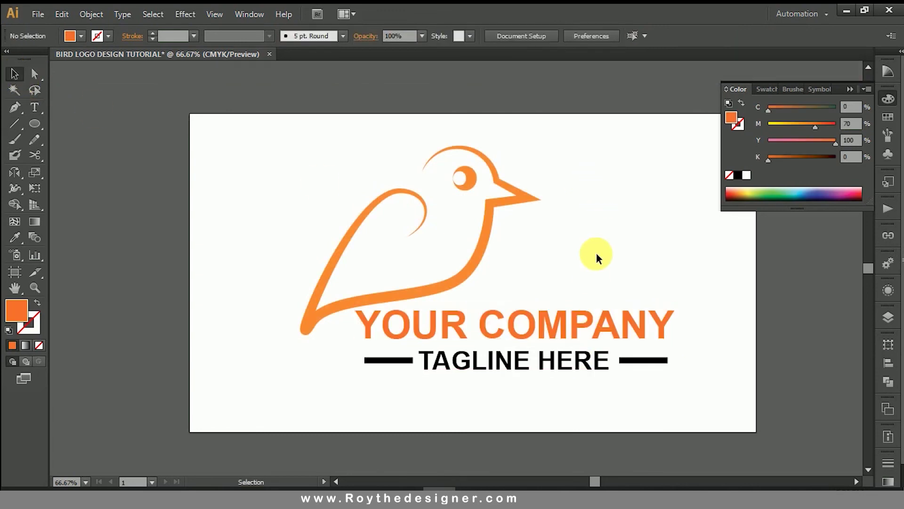
# - Select only the bird's eye outline within its group and change its stroke color to black
pyautogui.press('a')
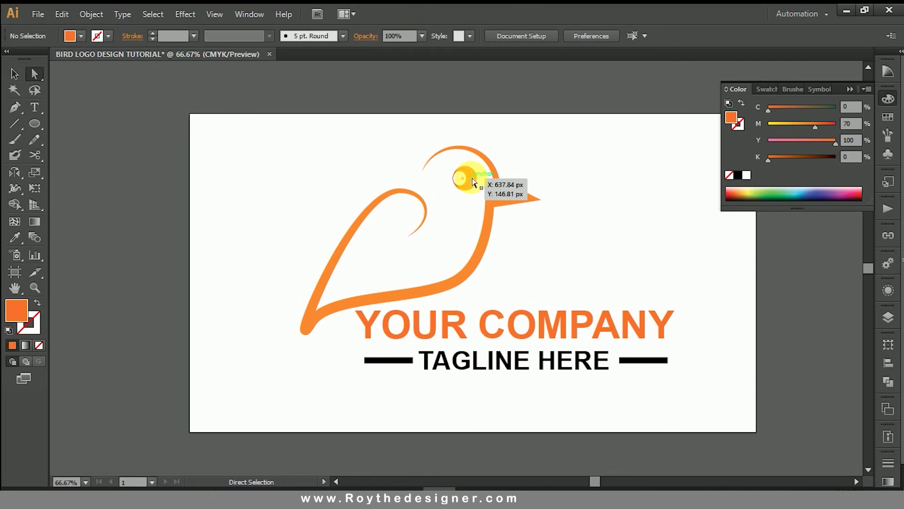
pyautogui.keyDown('alt'); pyautogui.click(472, 178); pyautogui.keyUp('alt')
pyautogui.click(738, 125)
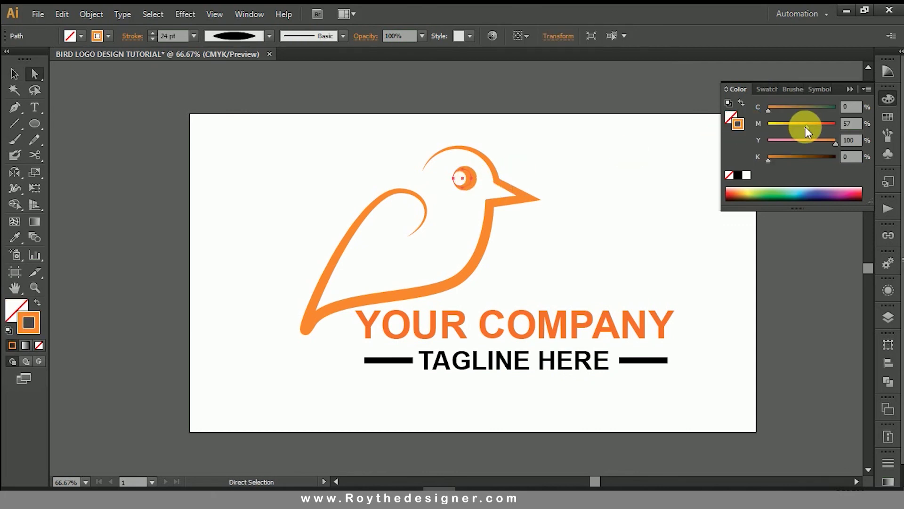
pyautogui.click(737, 175)
pyautogui.click(601, 182)
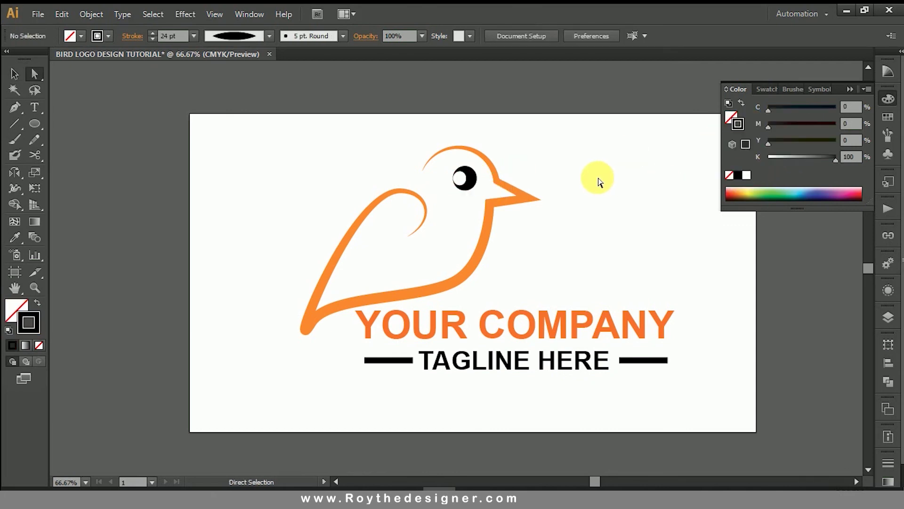
pyautogui.click(887, 98)
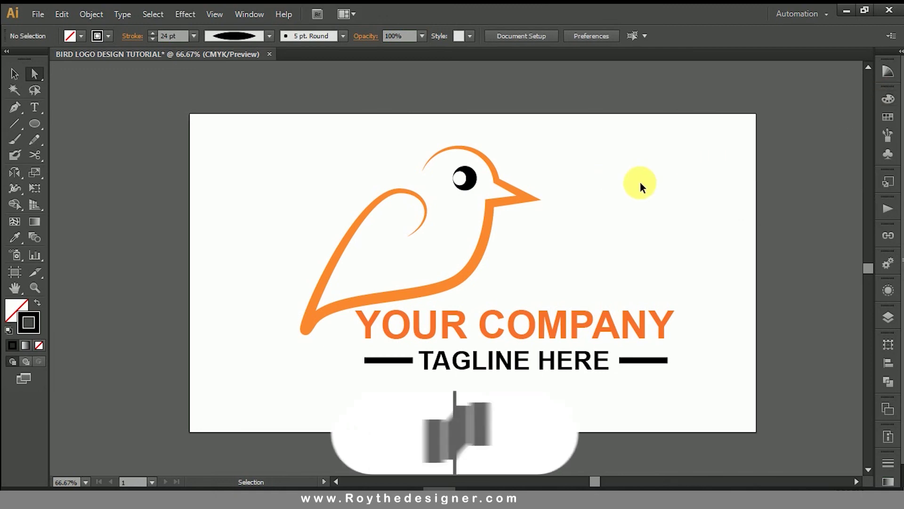
# - Group the bird, company name, tagline and decorative lines into one complete logo
pyautogui.hotkey('ctrl', '0')
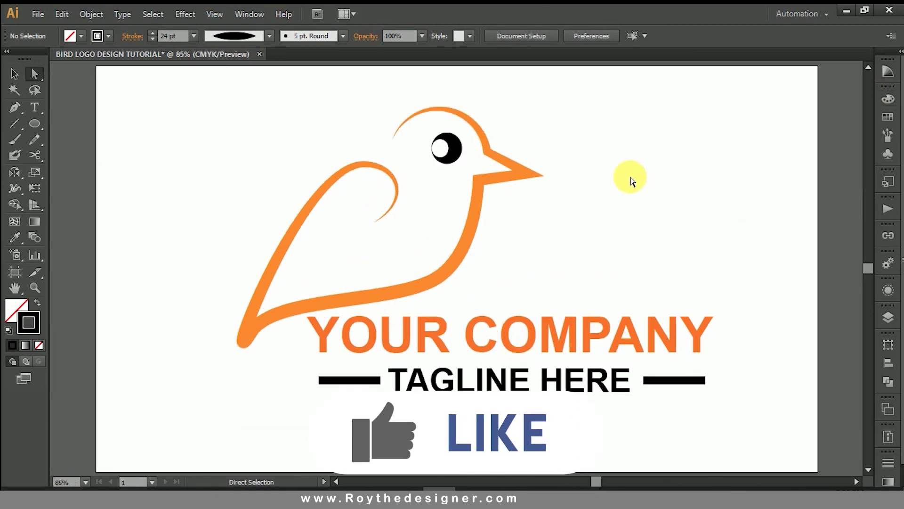
pyautogui.press('v')
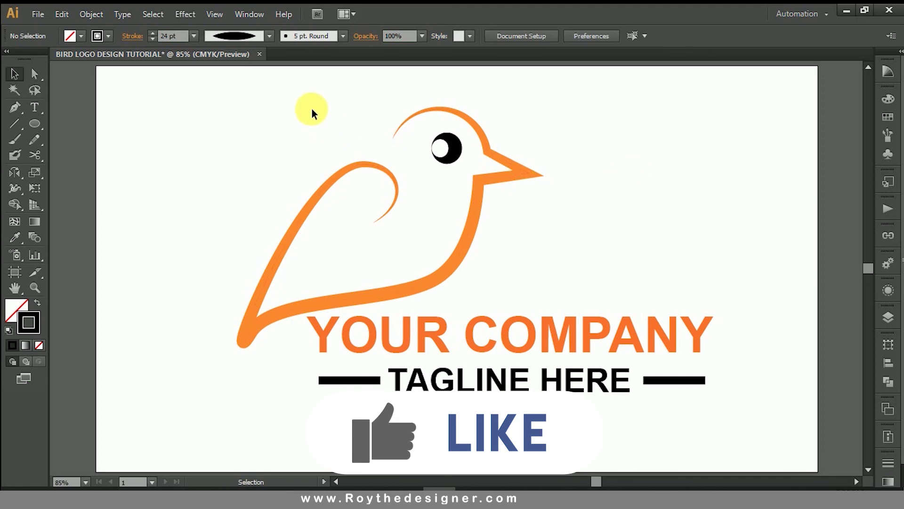
pyautogui.moveTo(309, 107); pyautogui.dragTo(682, 409)
pyautogui.rightClick(571, 268)
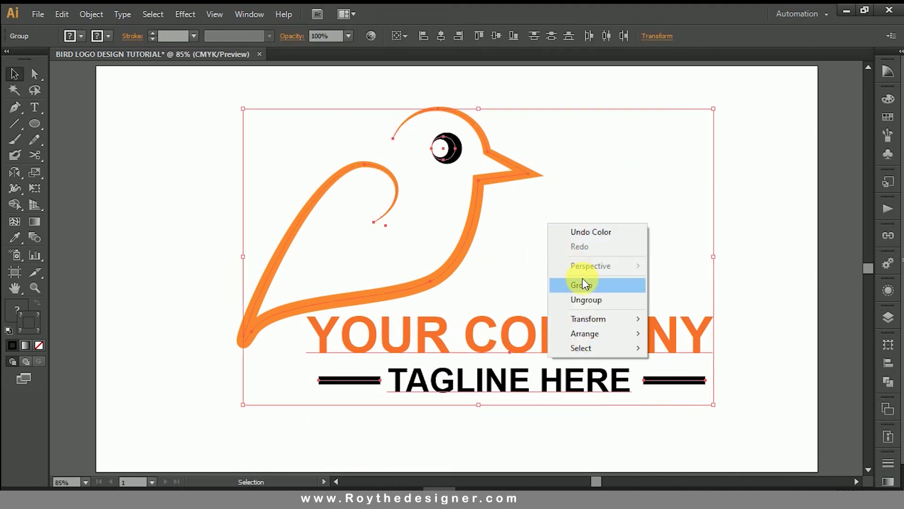
pyautogui.click(585, 281)
pyautogui.click(574, 160)
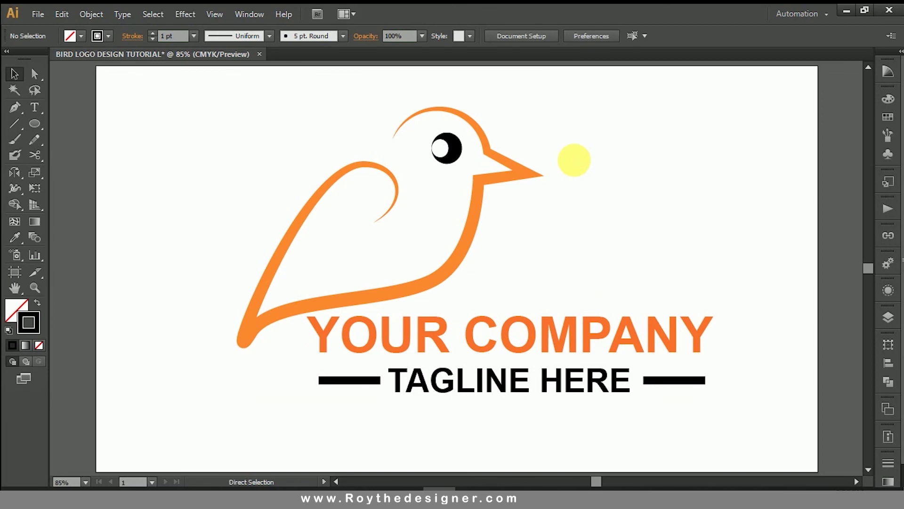